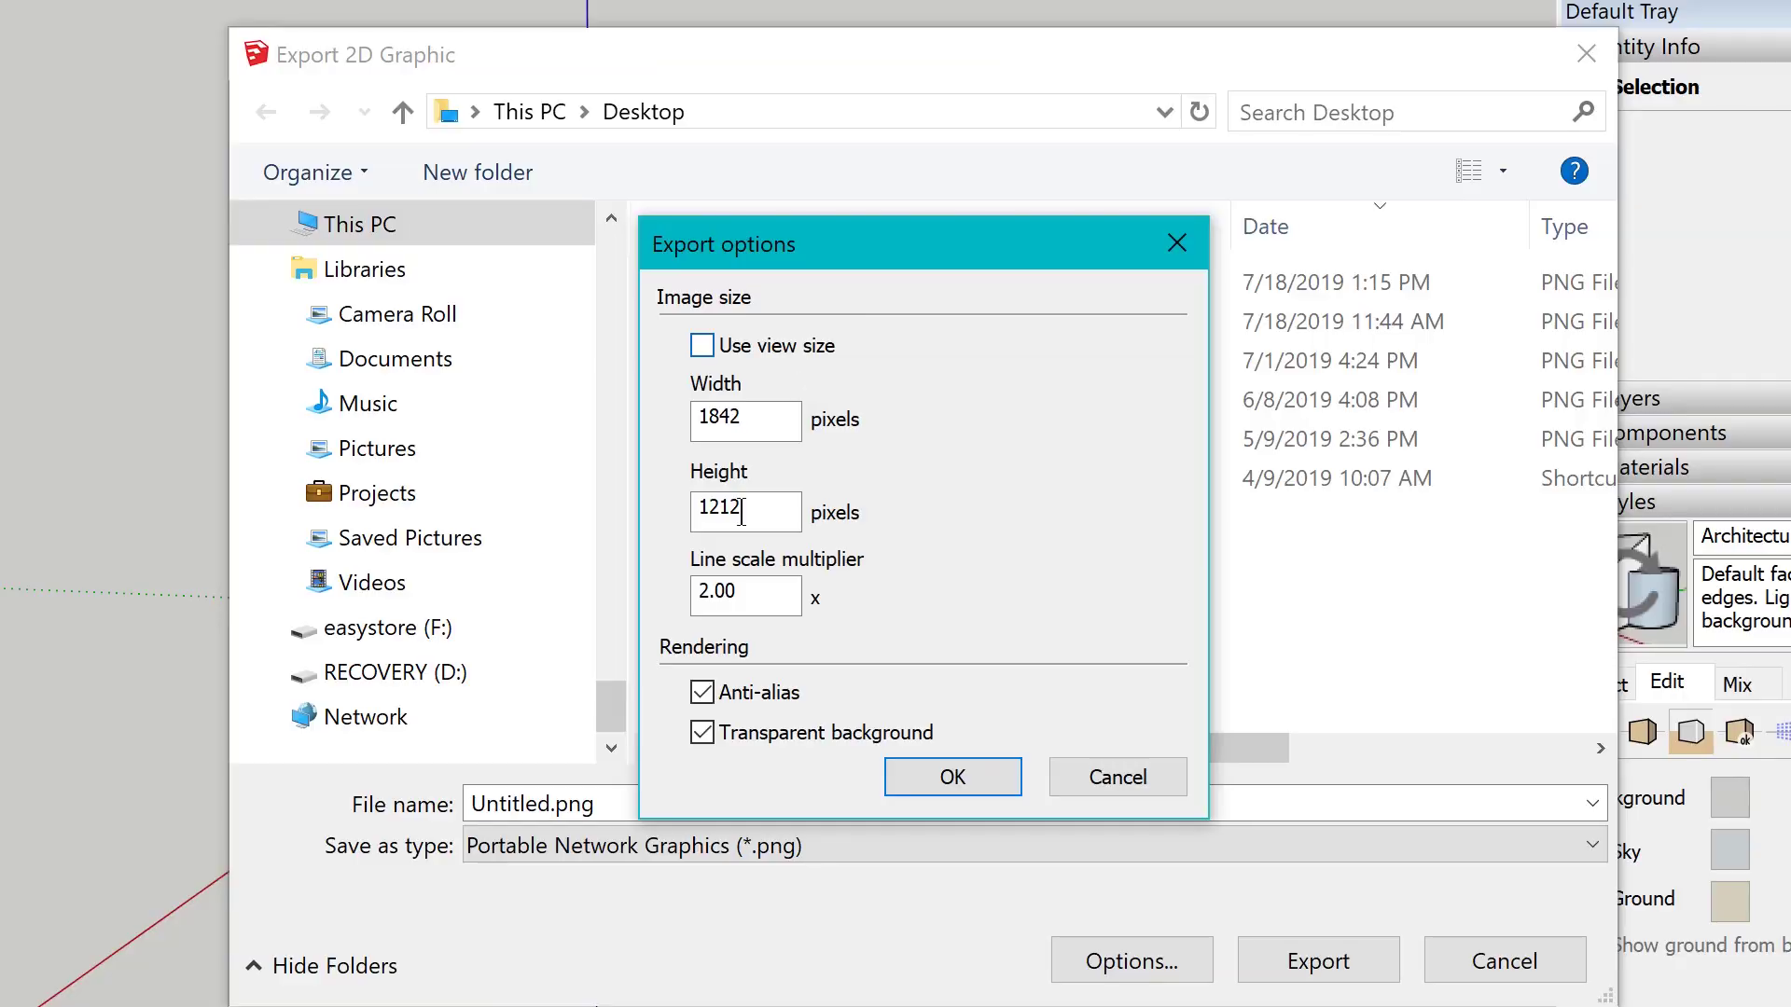
Select the line scale multiplier value in the PNG export options.
drag(709, 591, 669, 592)
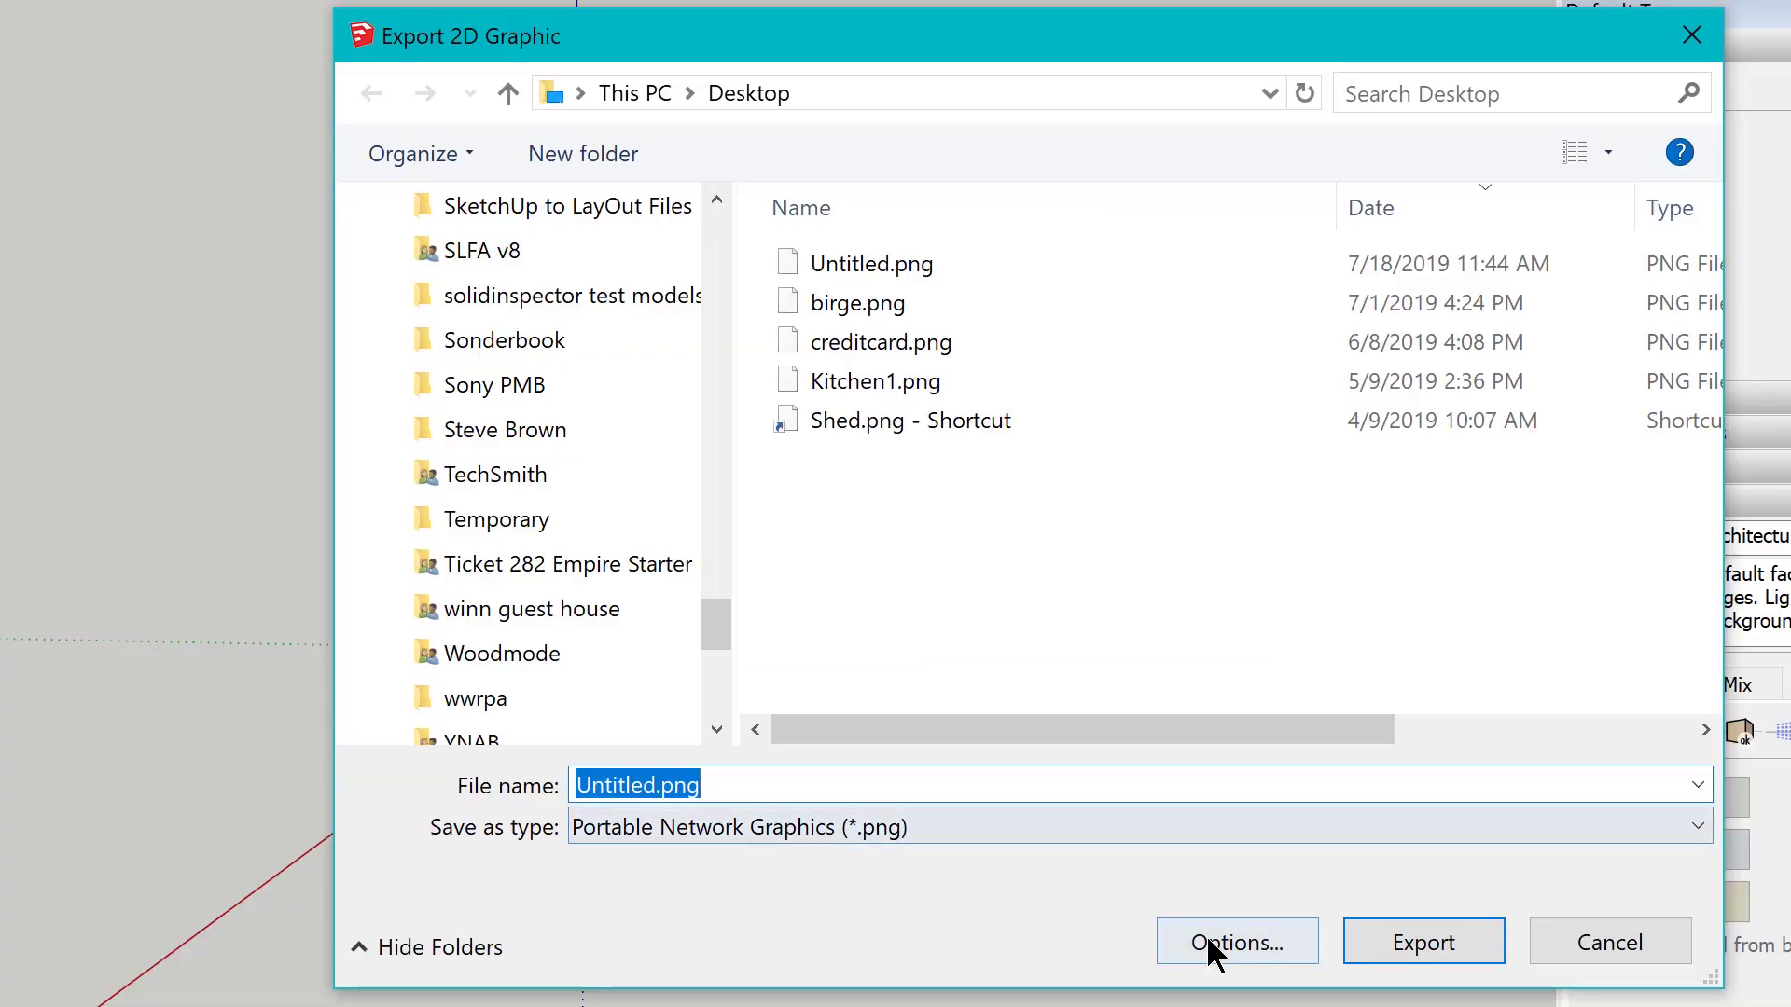
click(1211, 951)
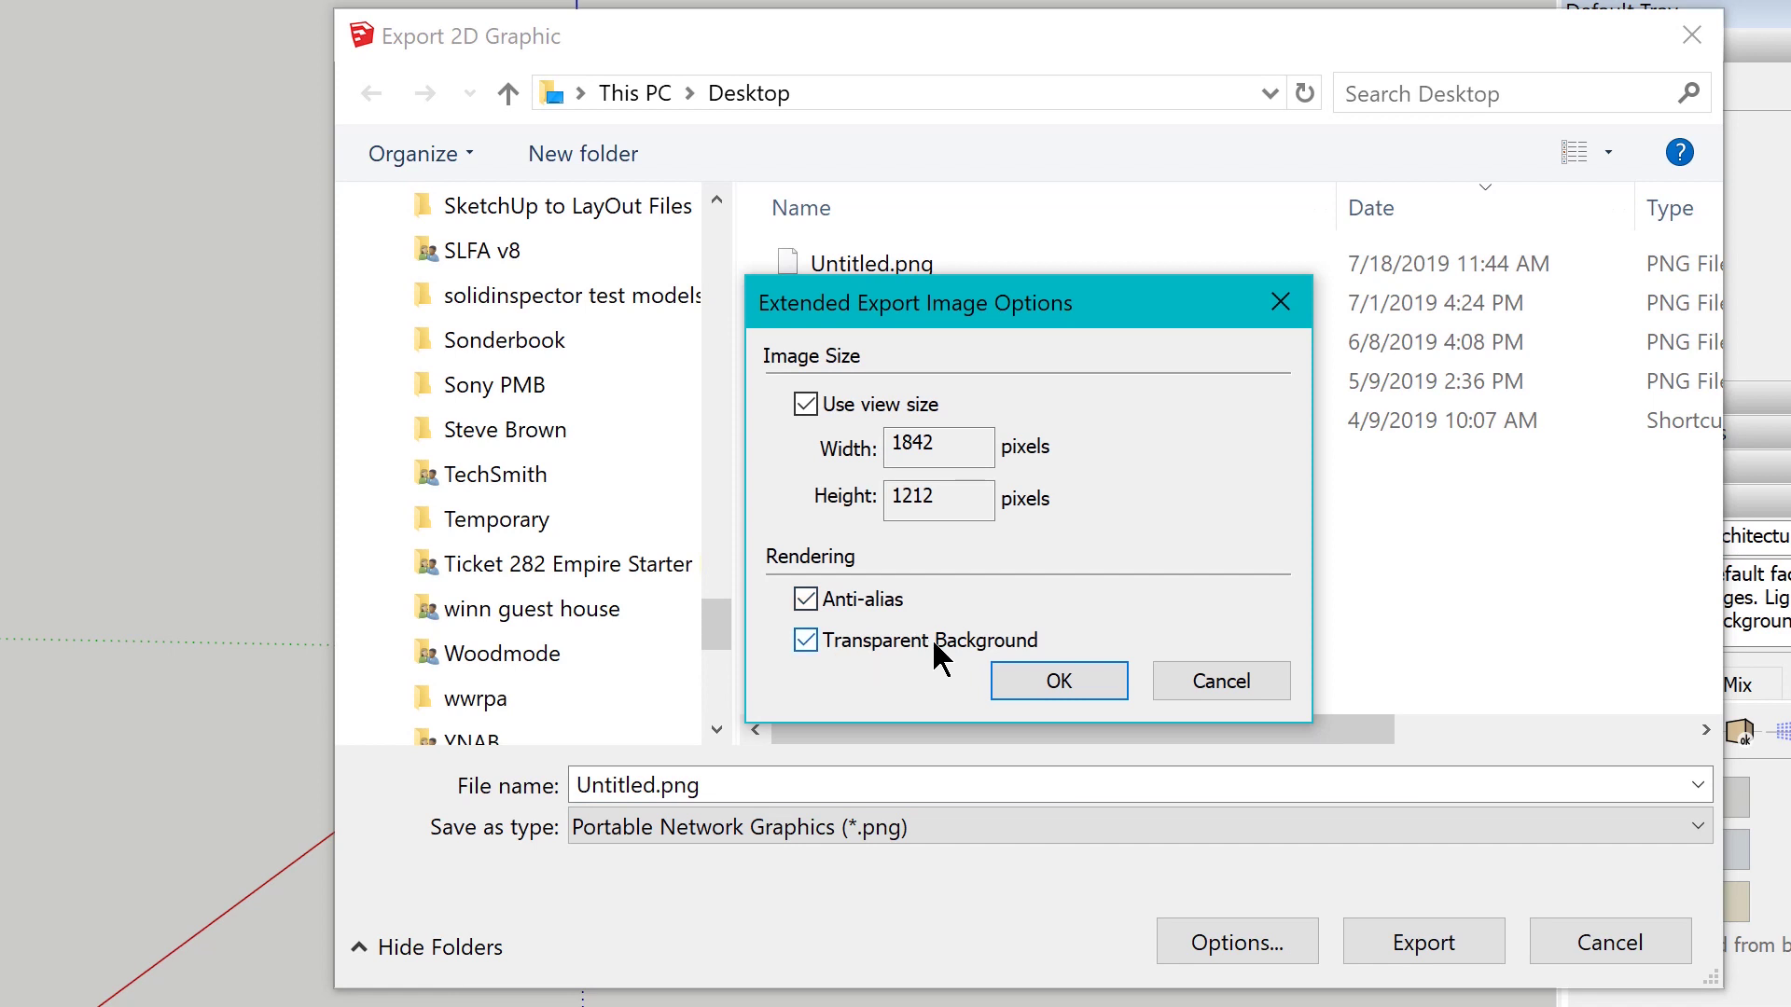
click(1059, 681)
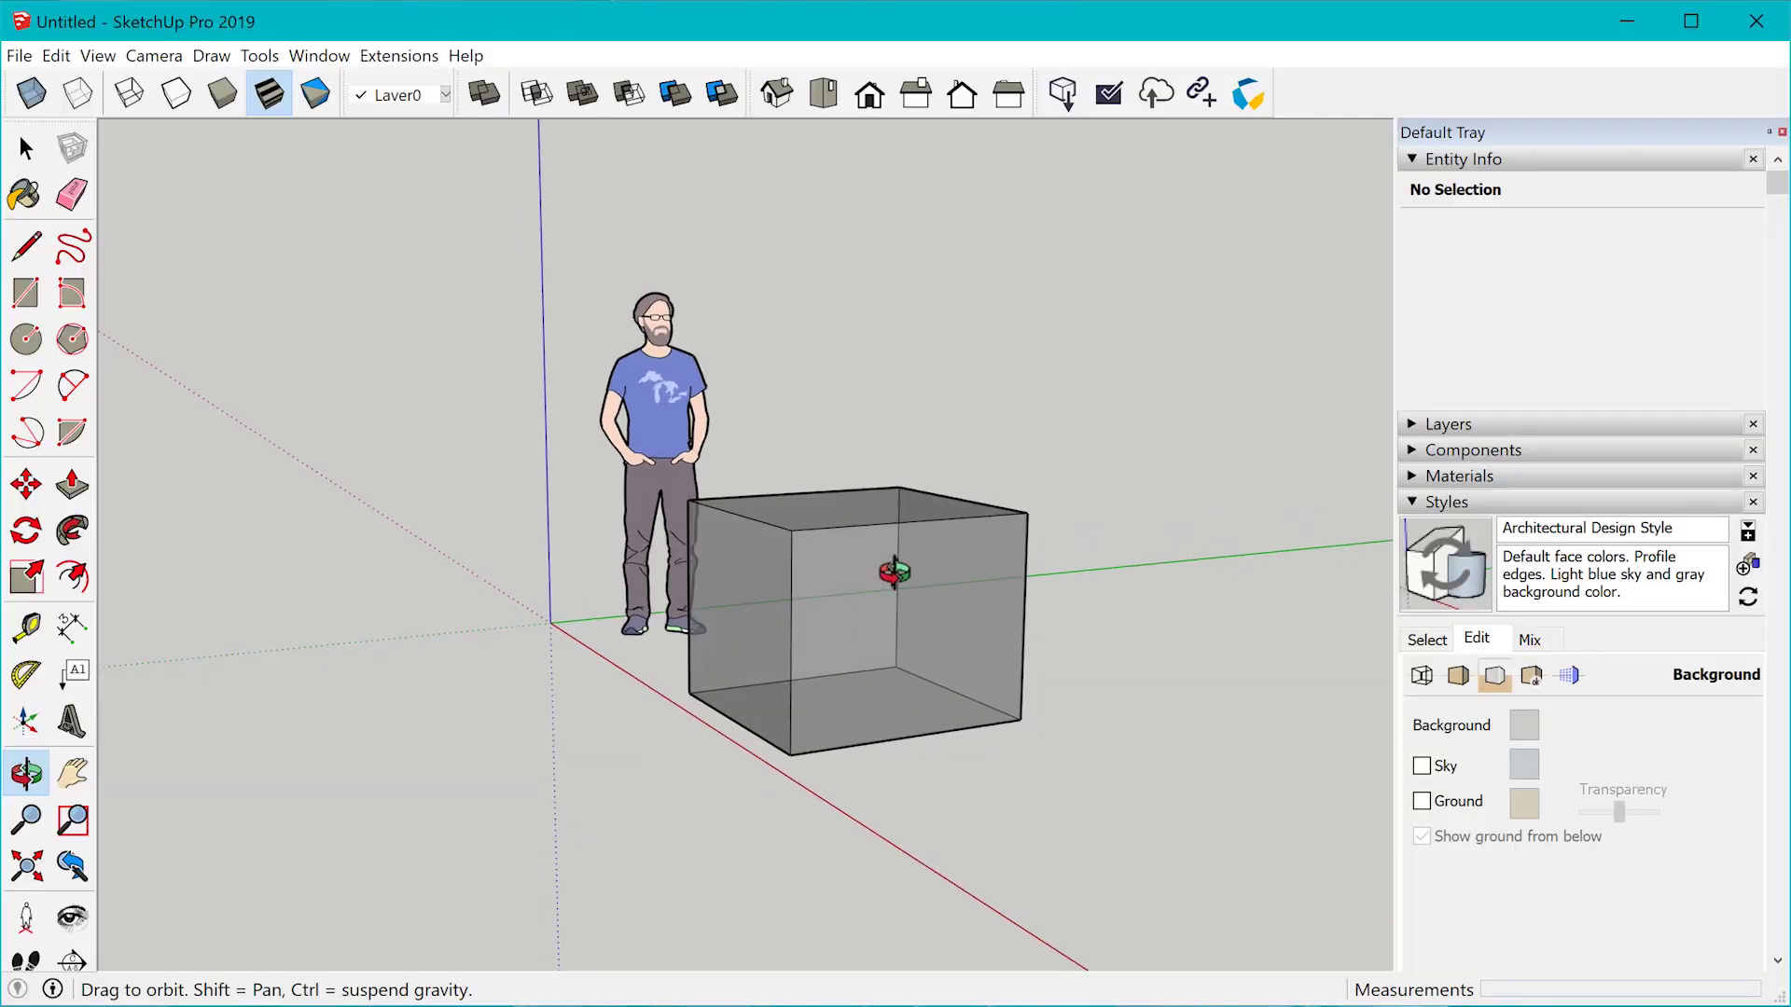
Orbit the view around the box and standing figure, then return to the Select tool.
mouse_move(899, 564)
mouse_down()
mouse_move(700, 508)
mouse_move(560, 532)
mouse_move(596, 572)
mouse_move(851, 572)
mouse_move(592, 550)
mouse_move(508, 572)
mouse_move(522, 571)
mouse_up()
key(space)
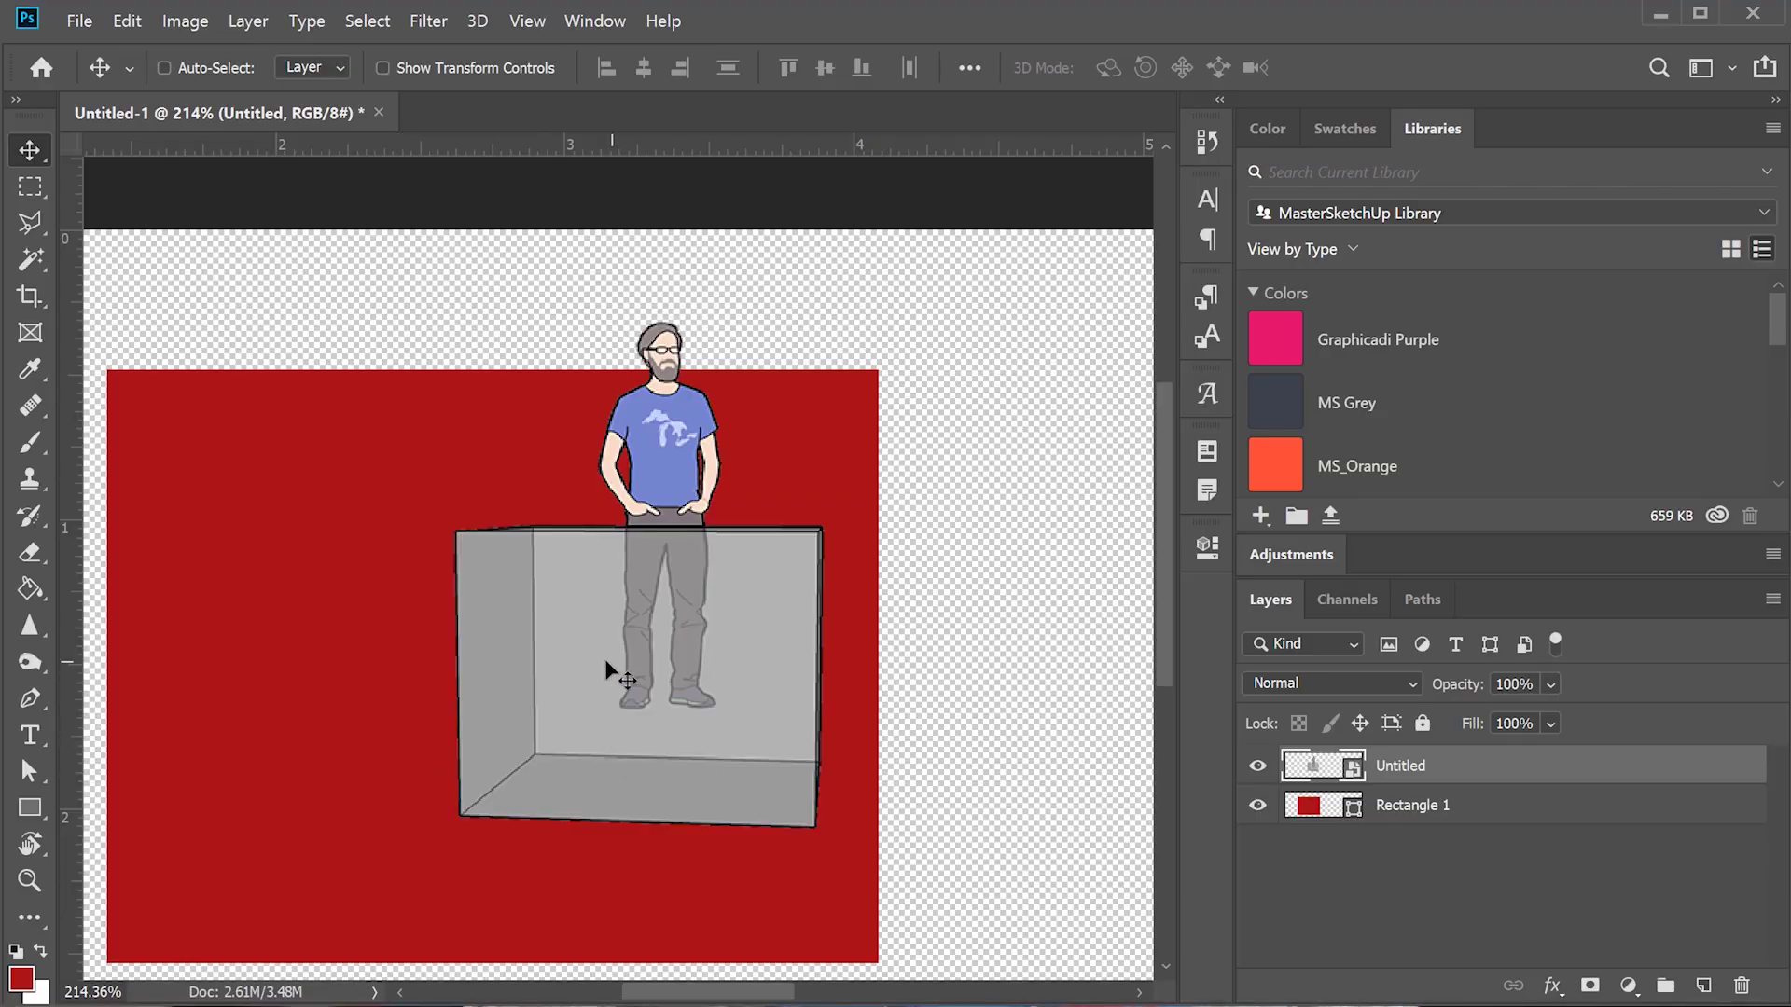
Arrange the figure-and-box images, one over the red rectangle and one to its right.
alt+scroll(452, 680, down, 2)
drag(560, 687, 798, 688)
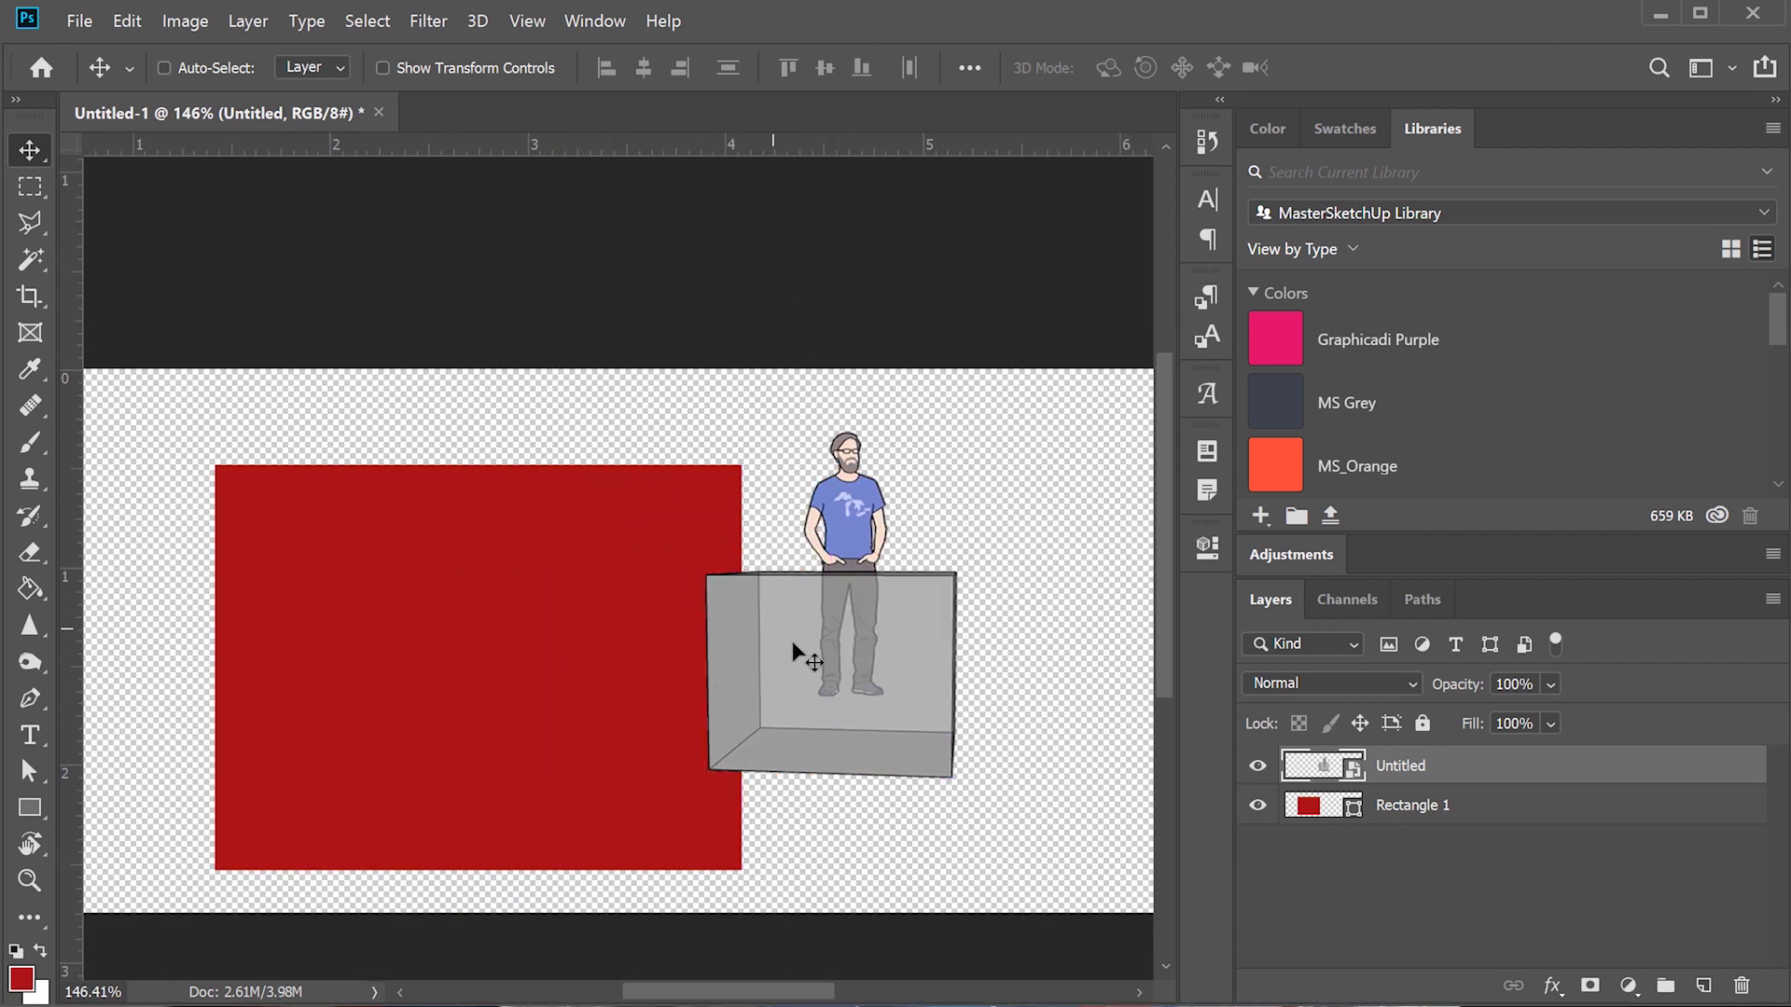
drag(829, 666, 630, 713)
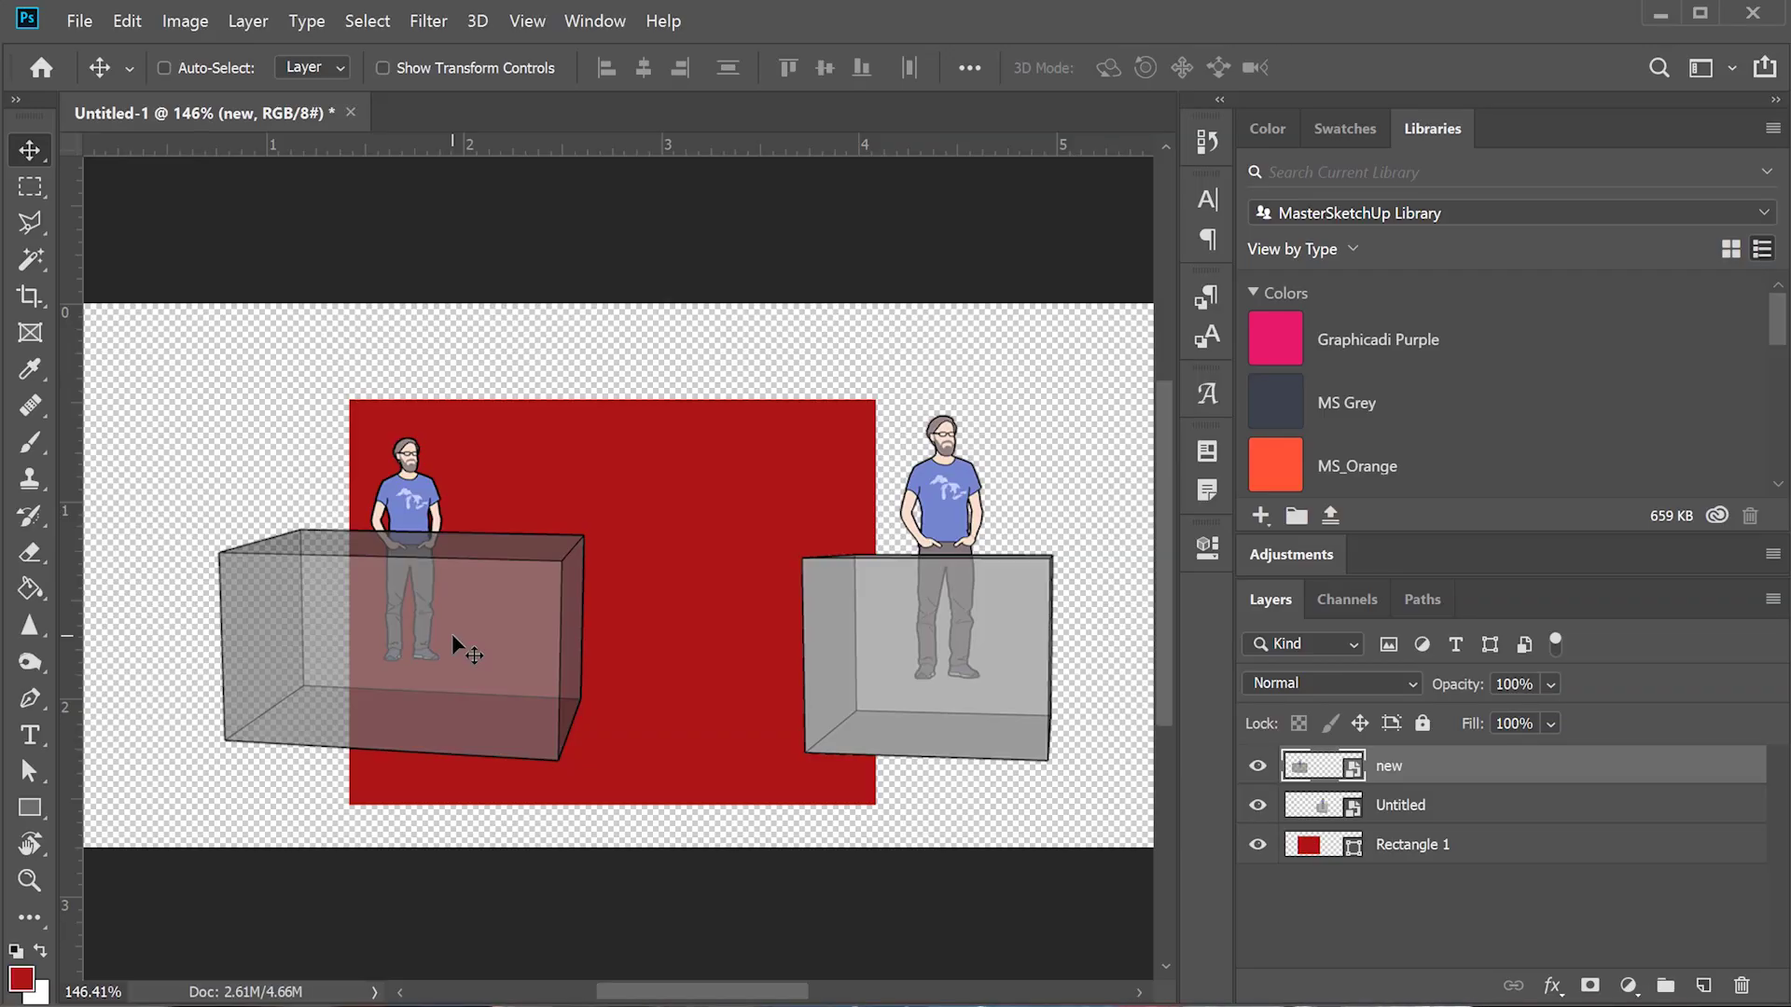
drag(369, 643, 318, 645)
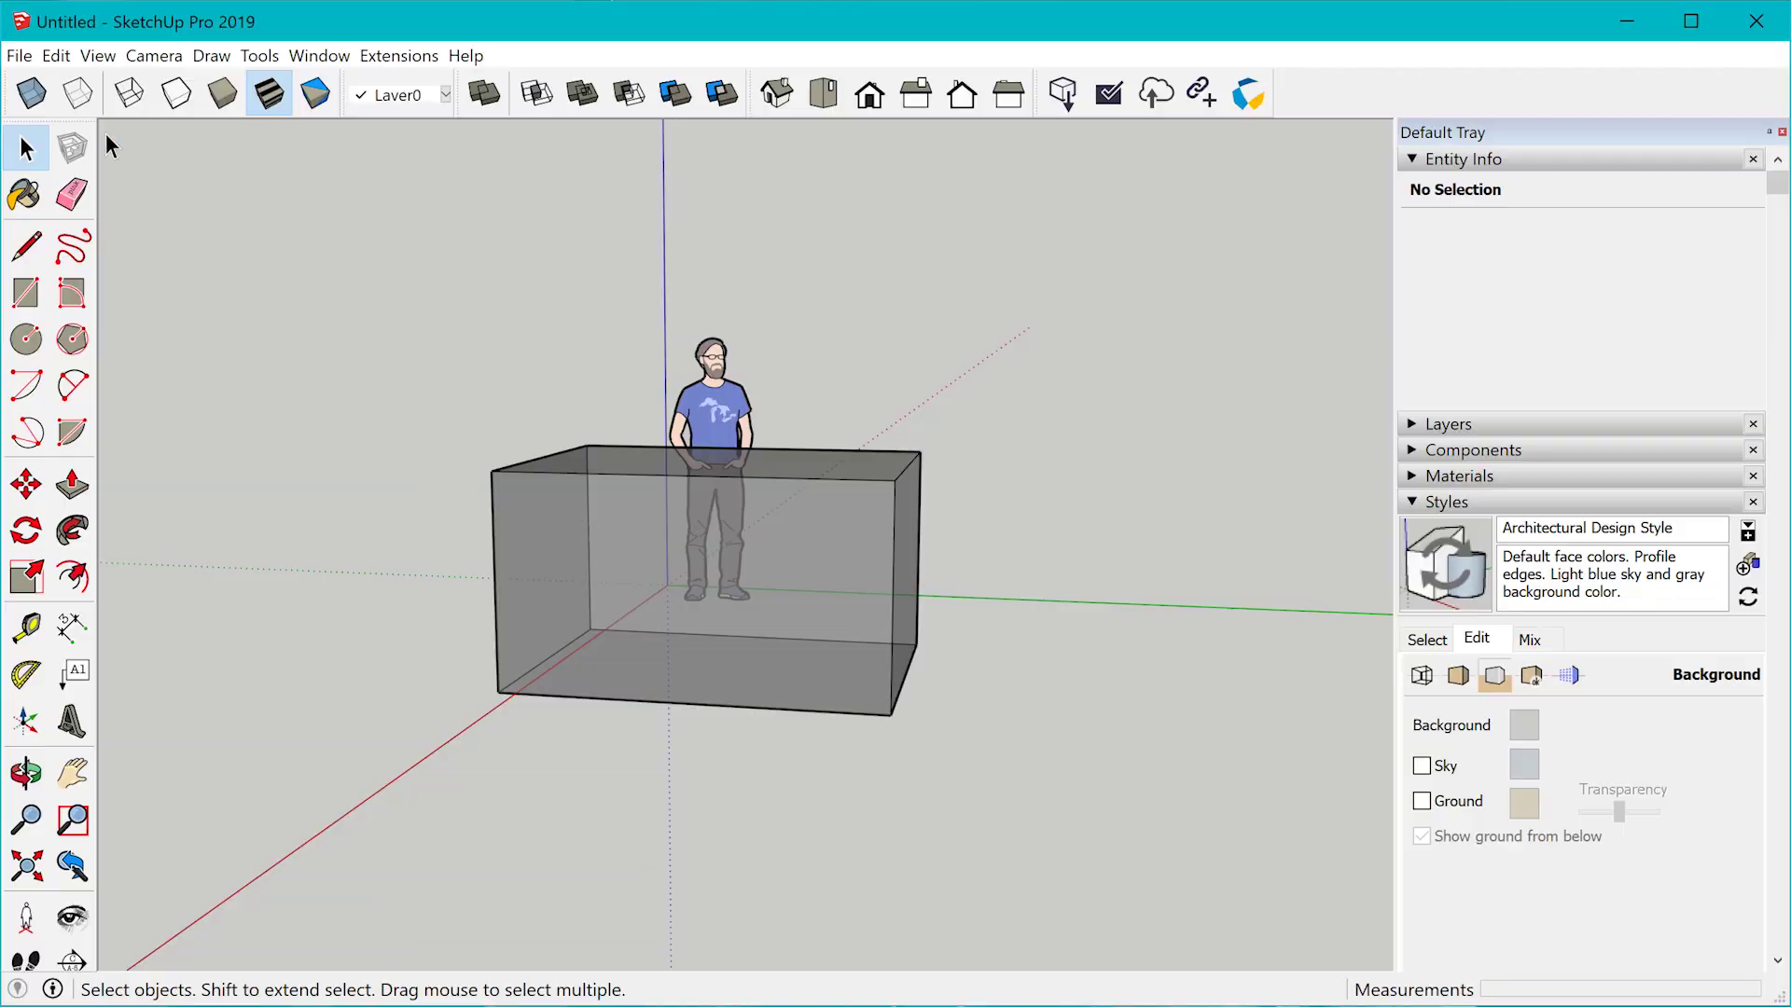
click(15, 60)
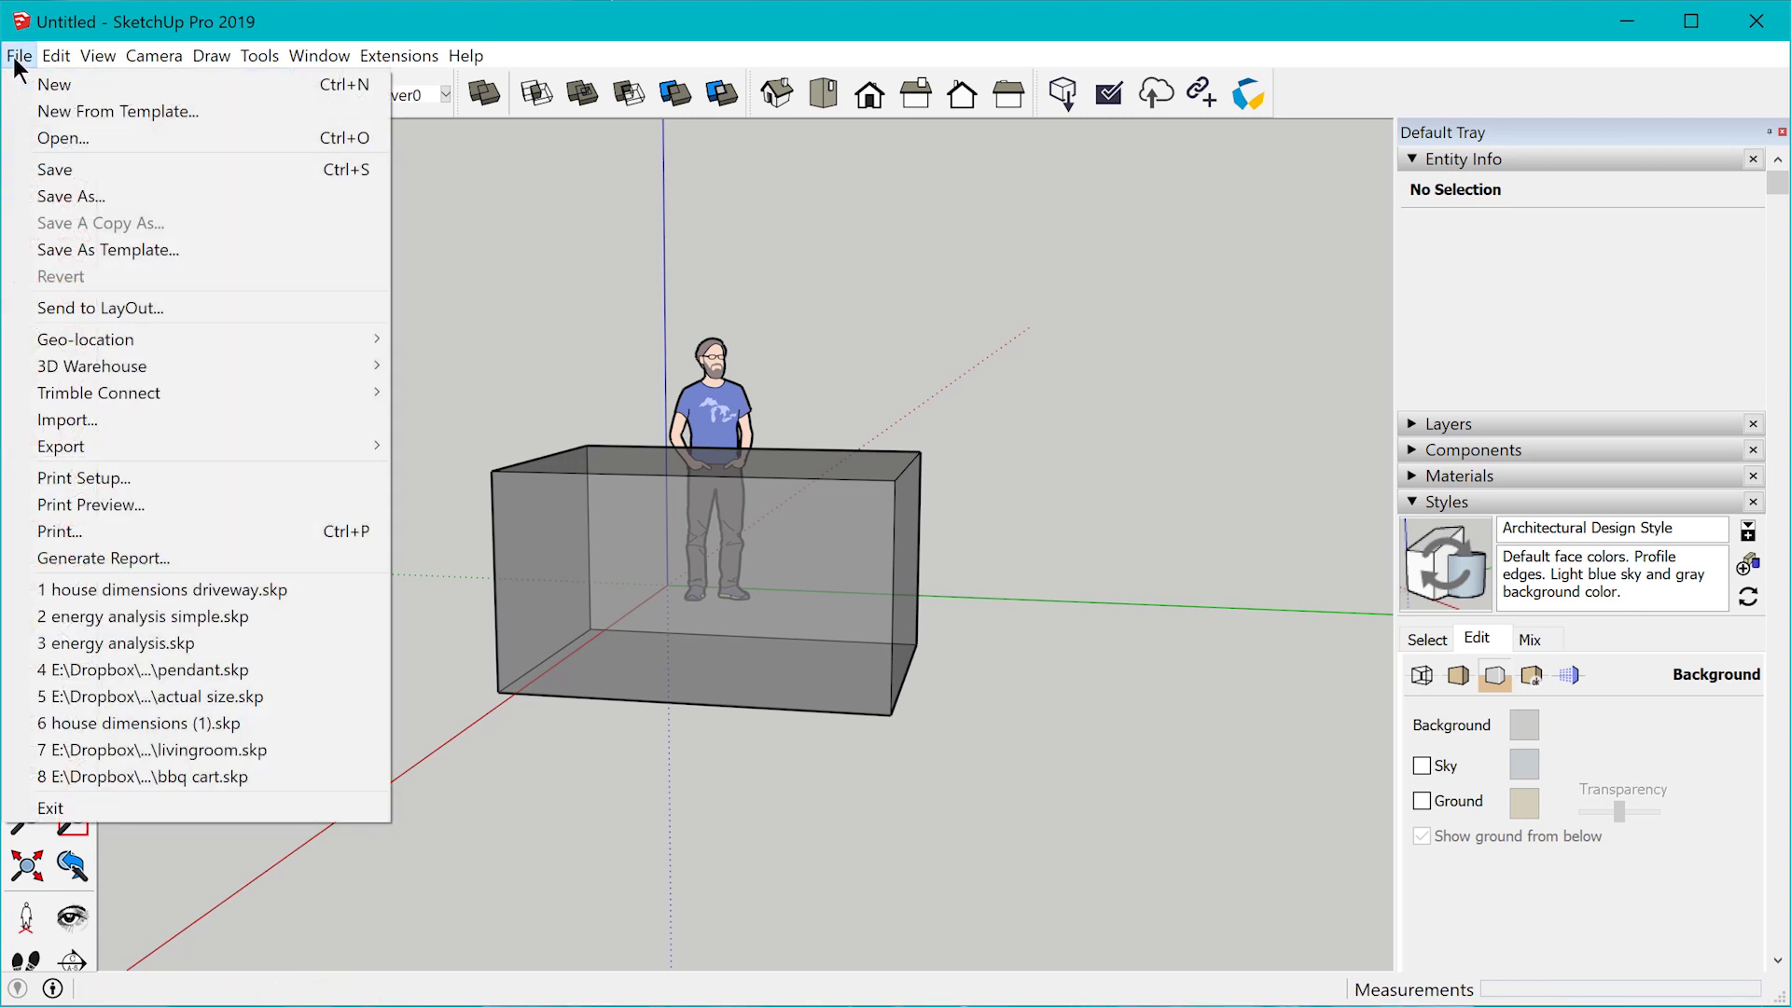
click(96, 420)
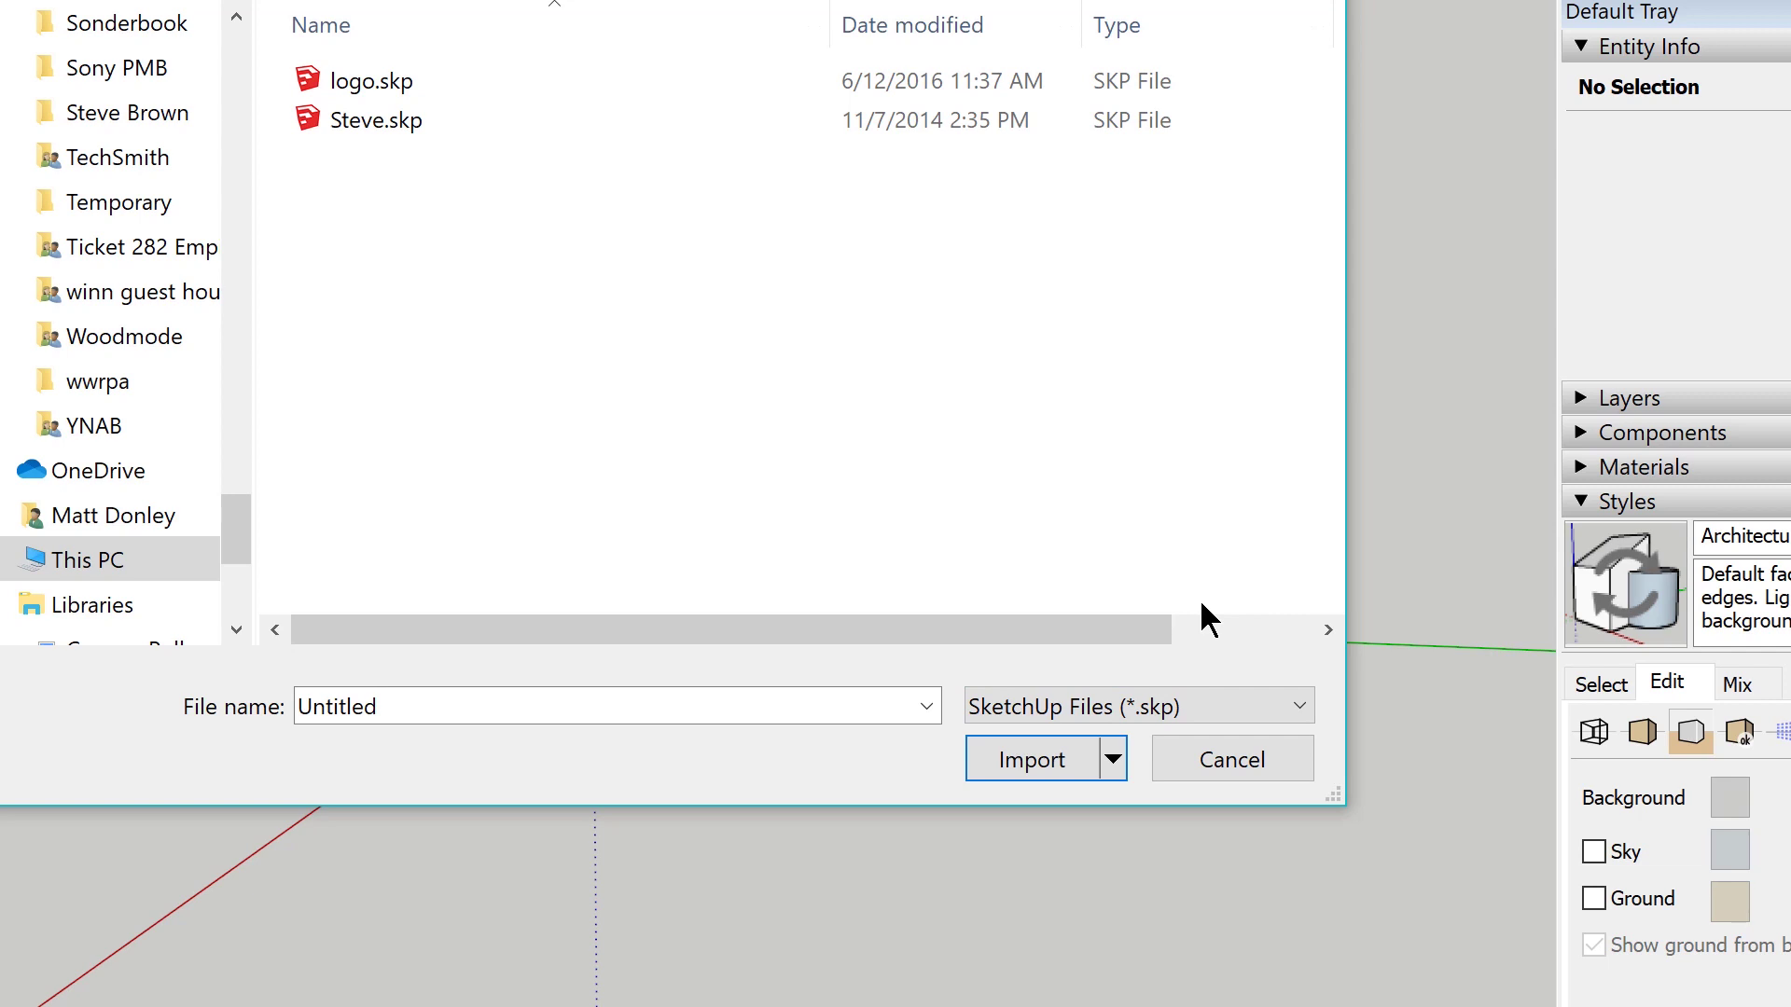
click(1262, 706)
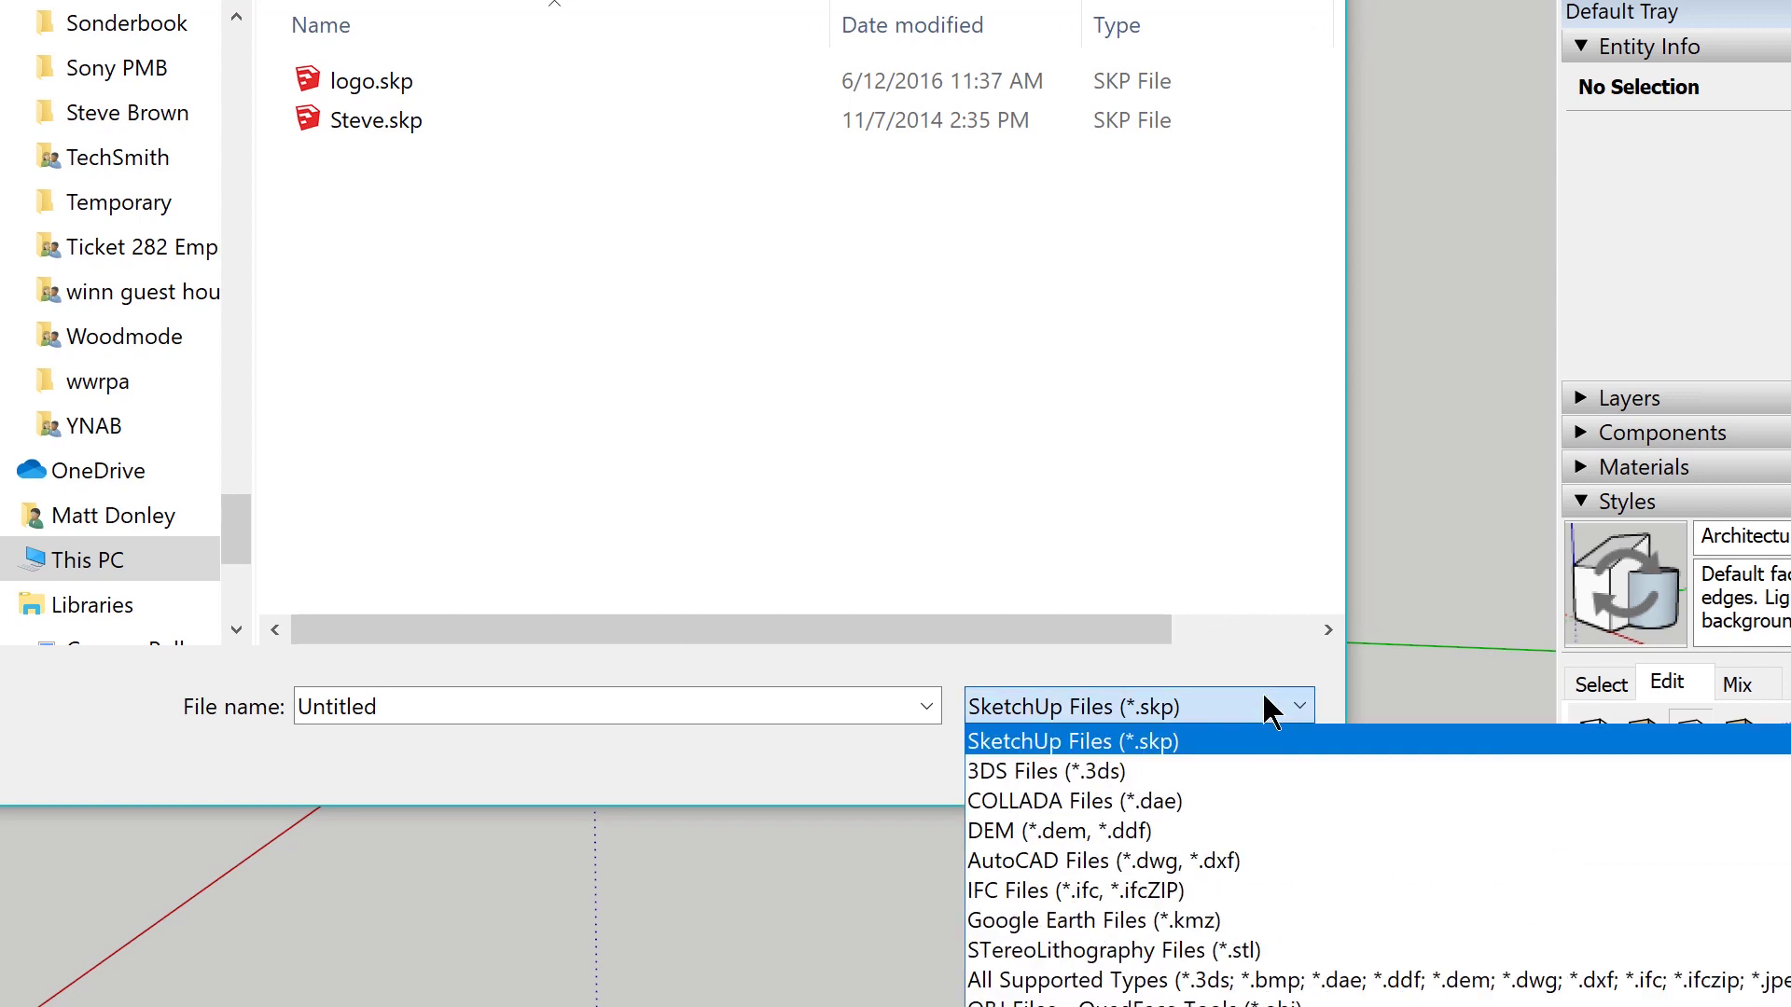
click(1271, 860)
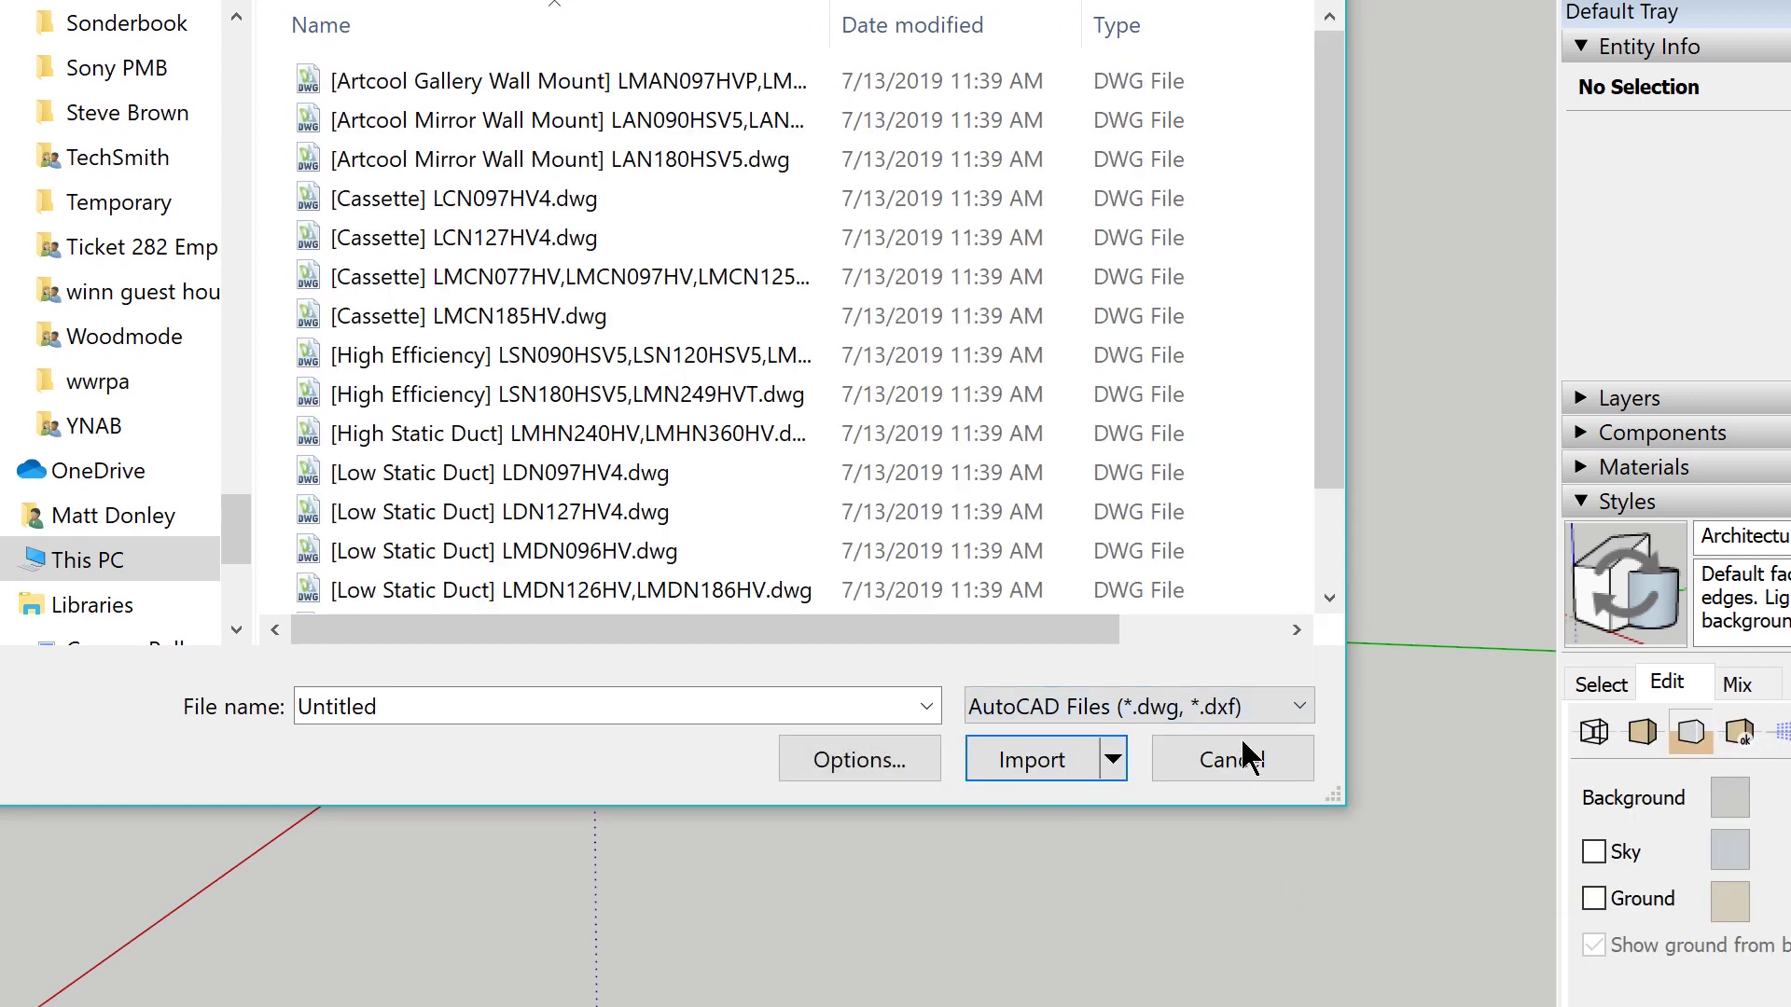
click(1247, 709)
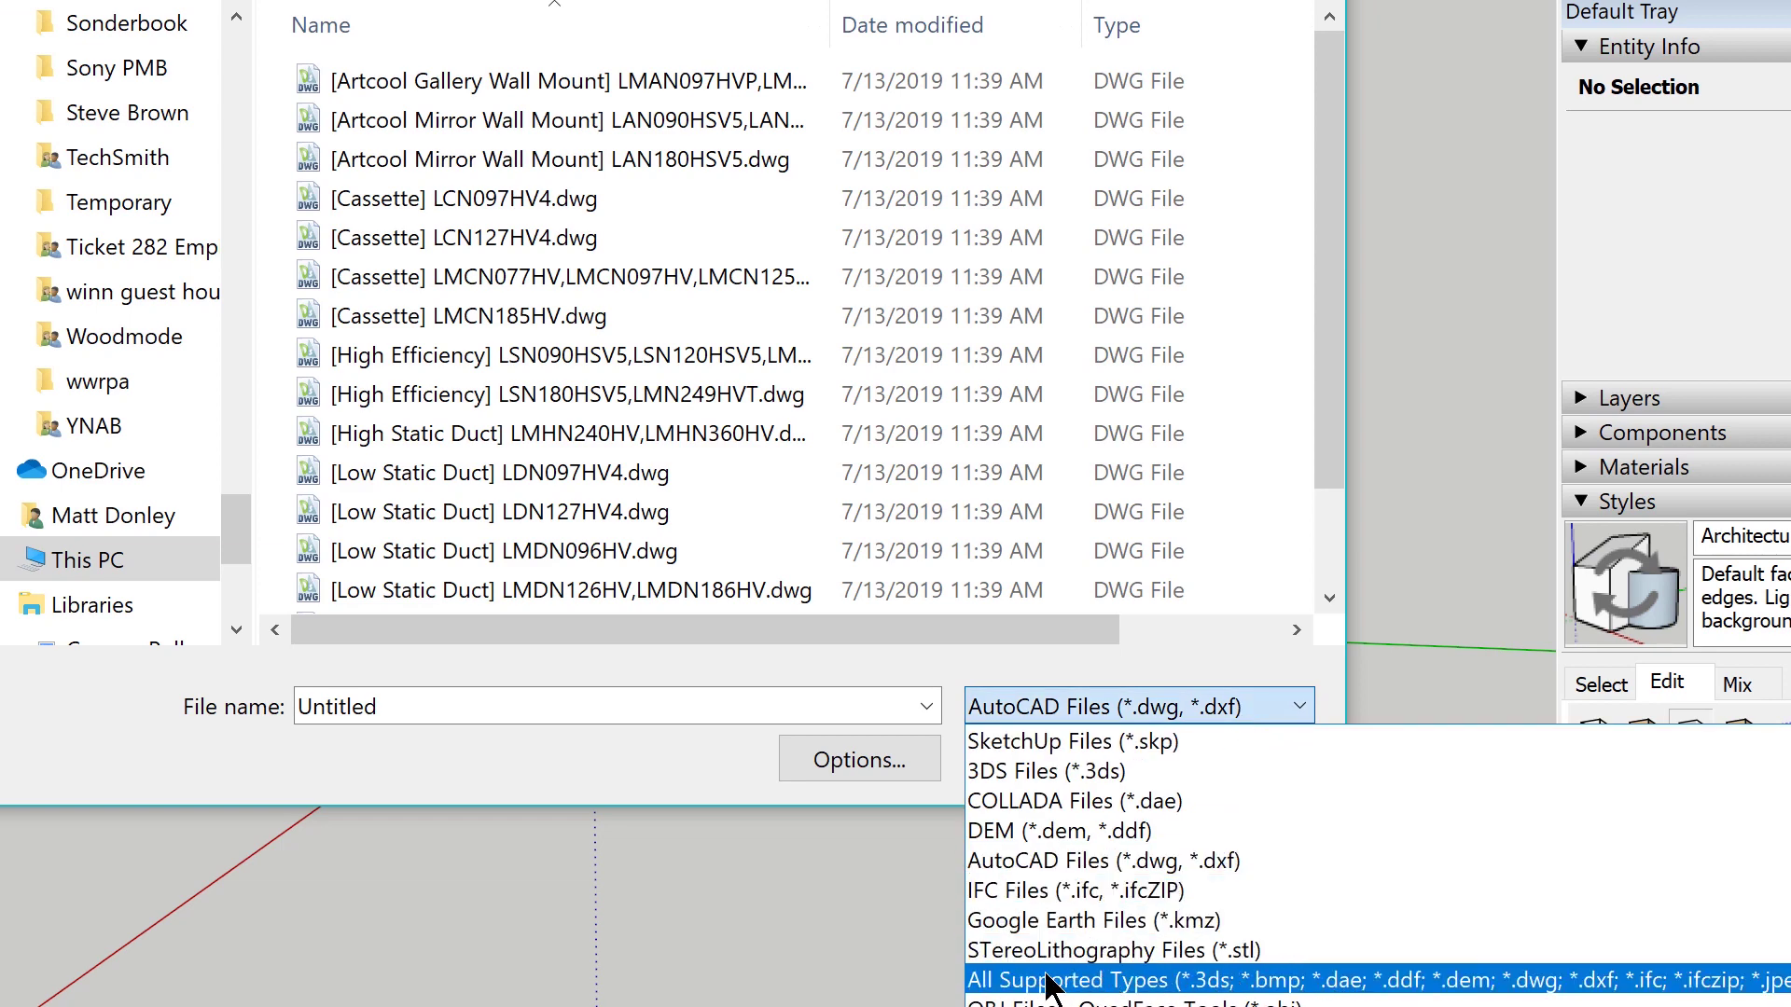
click(1112, 981)
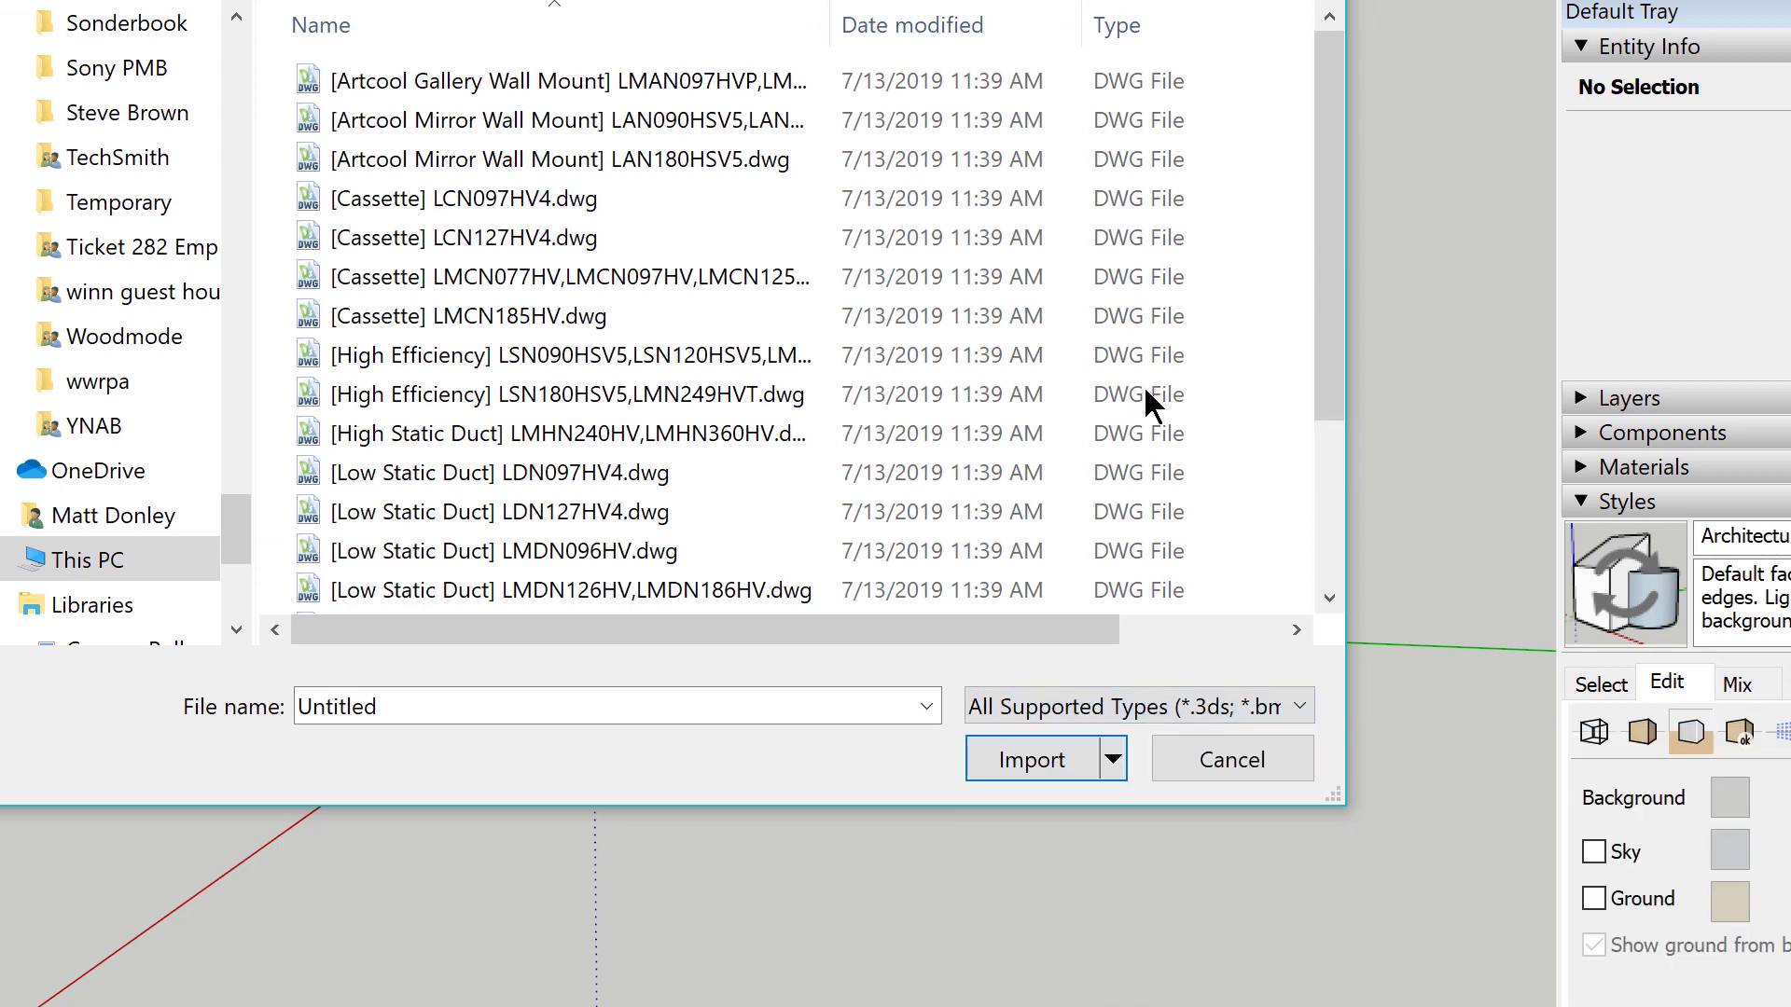
drag(1341, 264, 1339, 454)
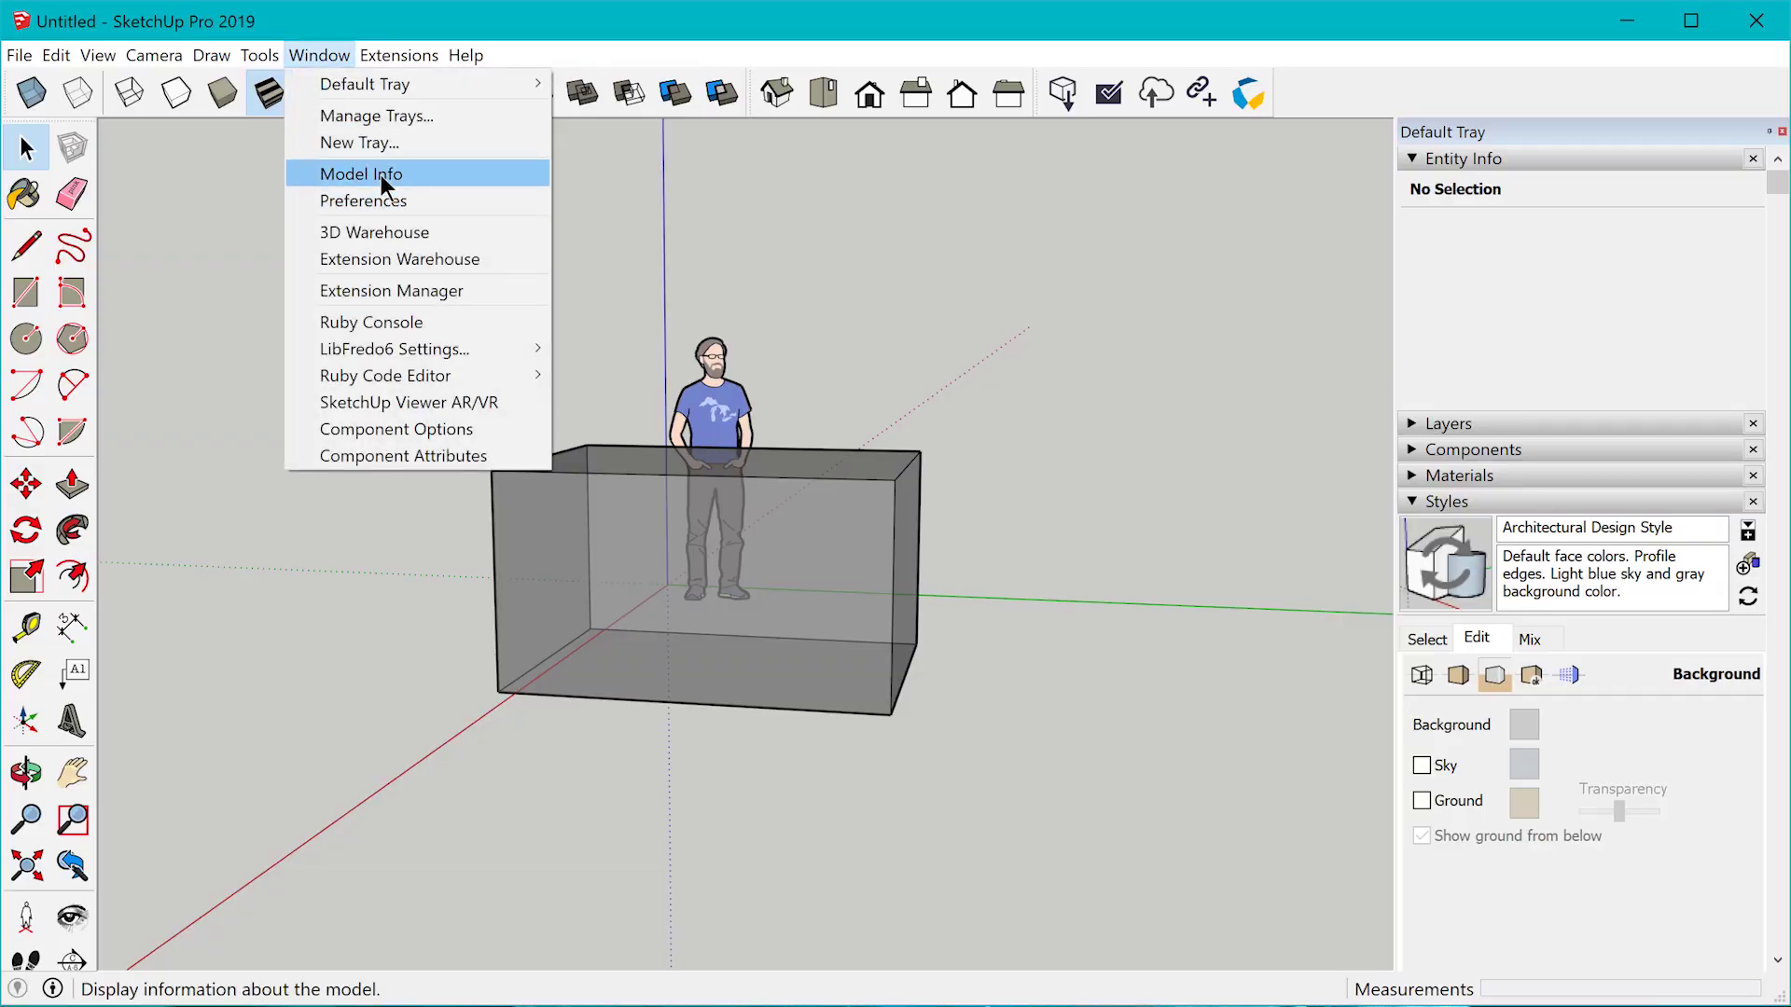
Open Model Info, move the window aside, and show its Units page.
click(381, 176)
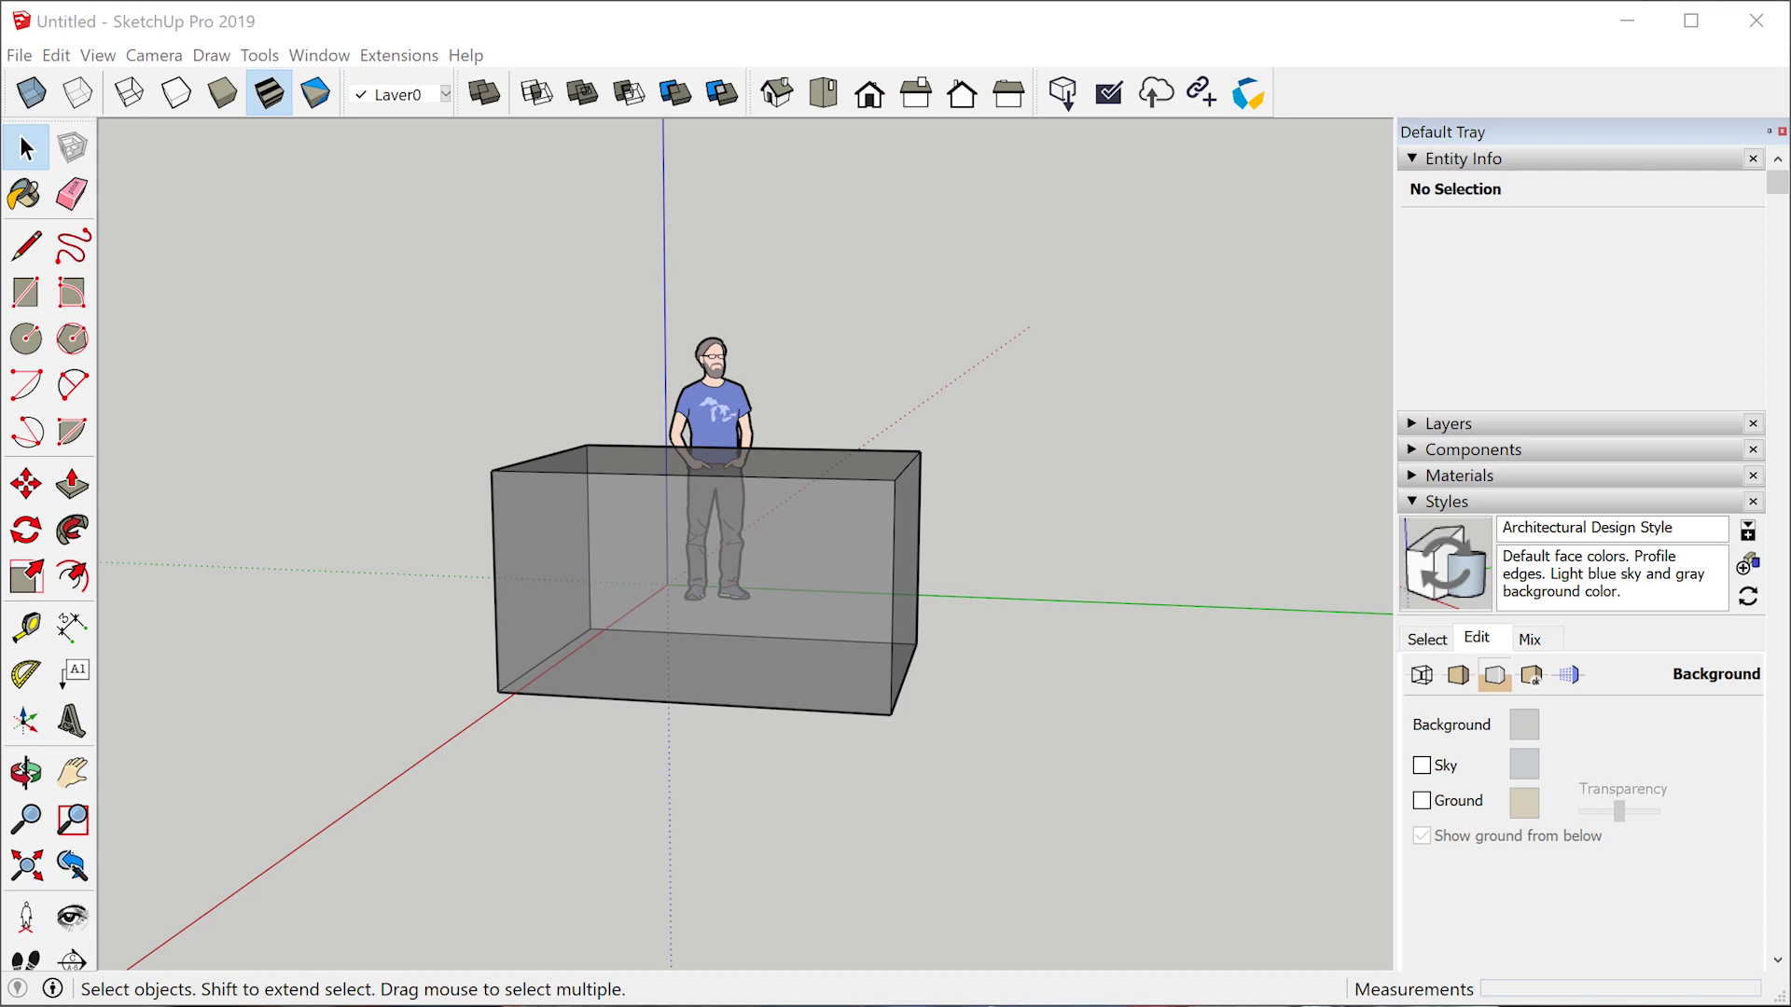
drag(911, 131, 884, 213)
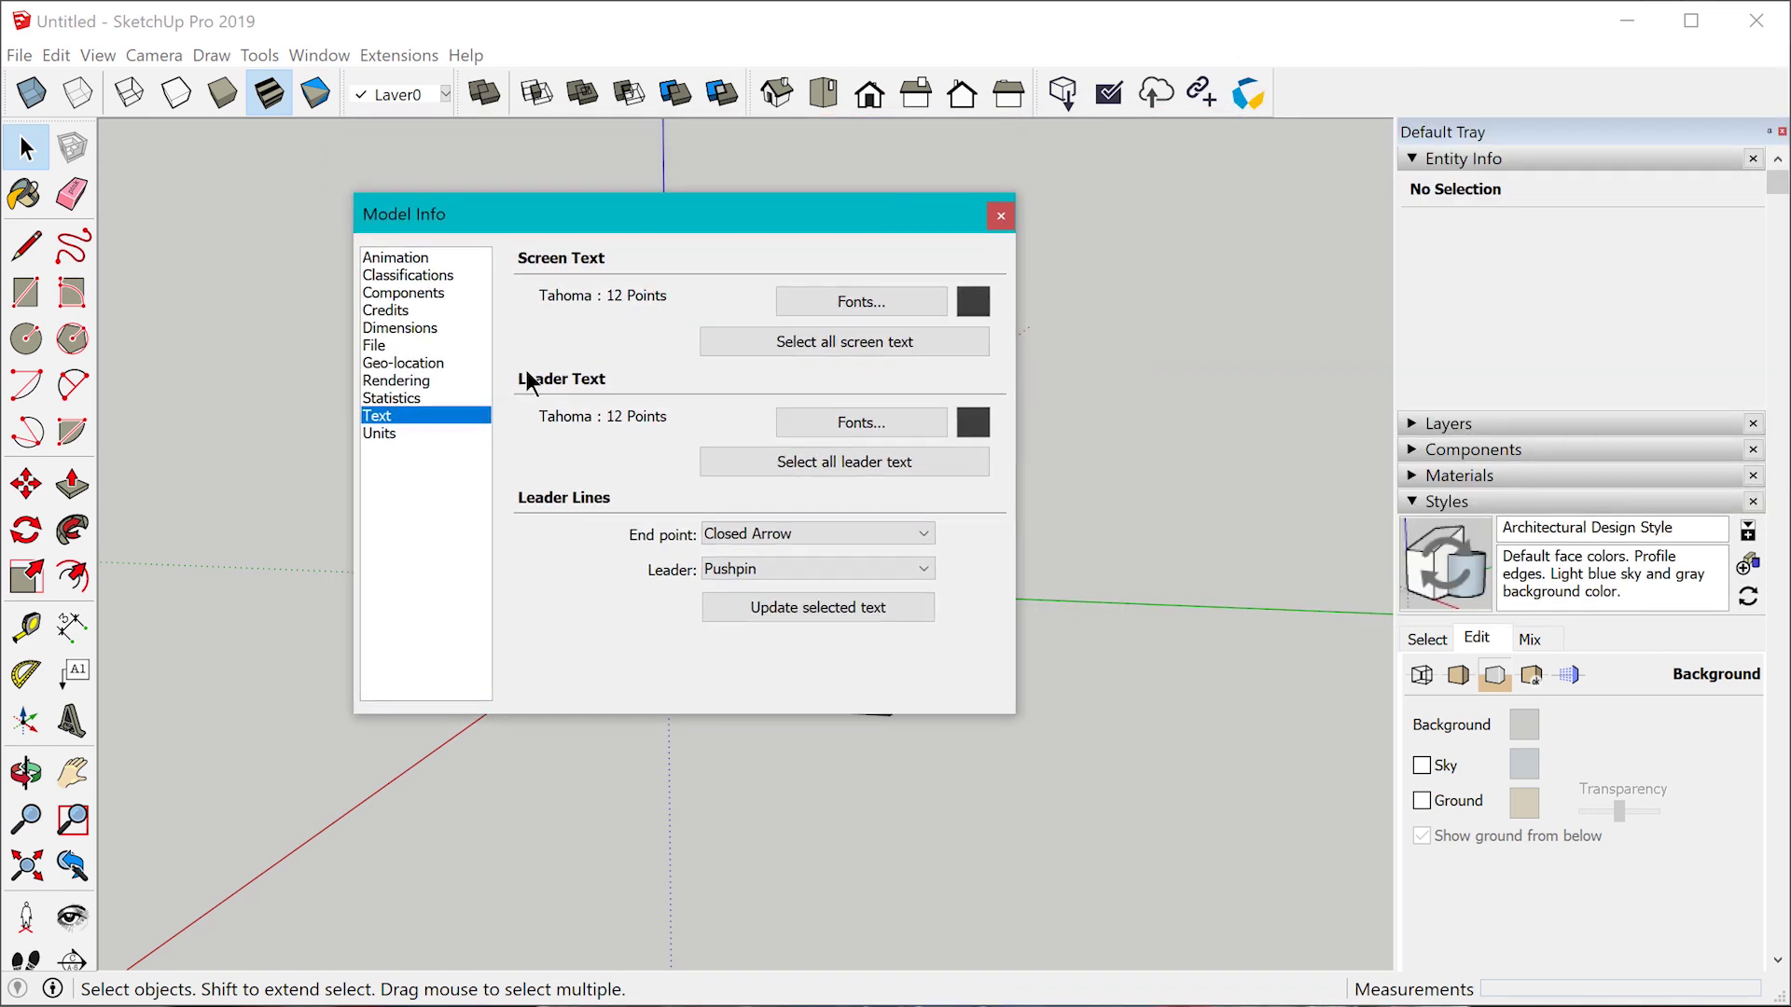
click(437, 433)
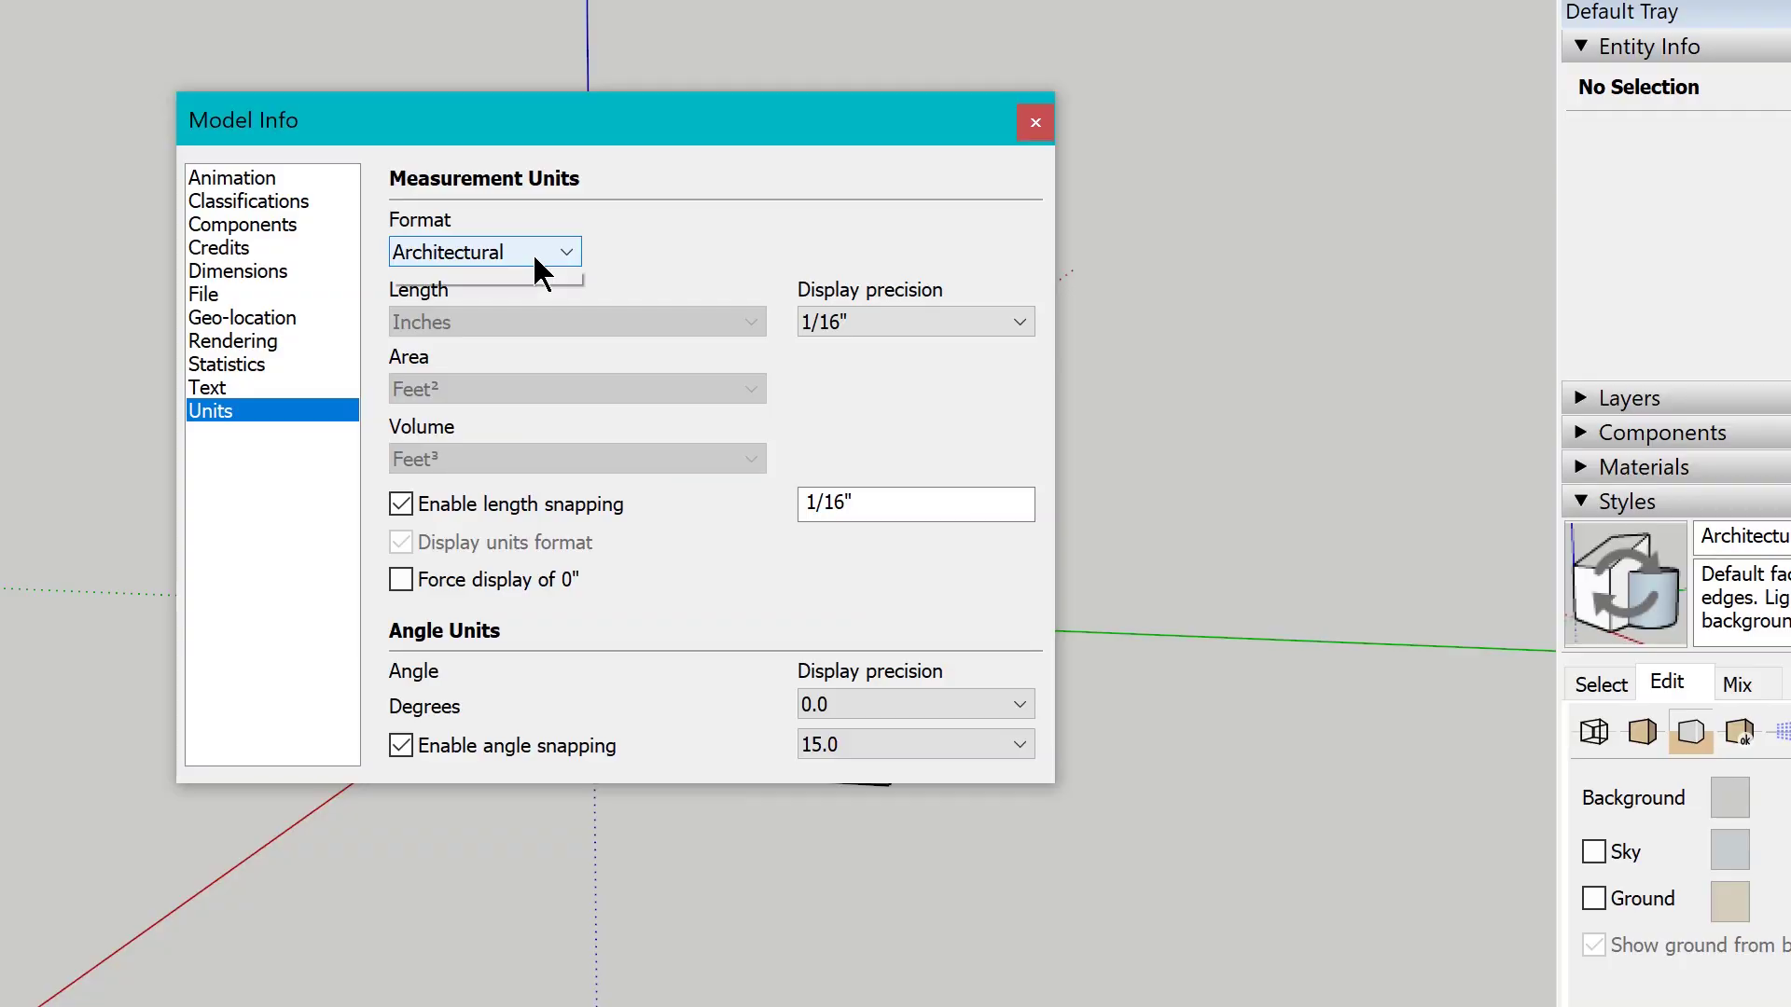
Set the unit format to Decimal, with length Inches, area Feet² and volume Feet³.
click(536, 261)
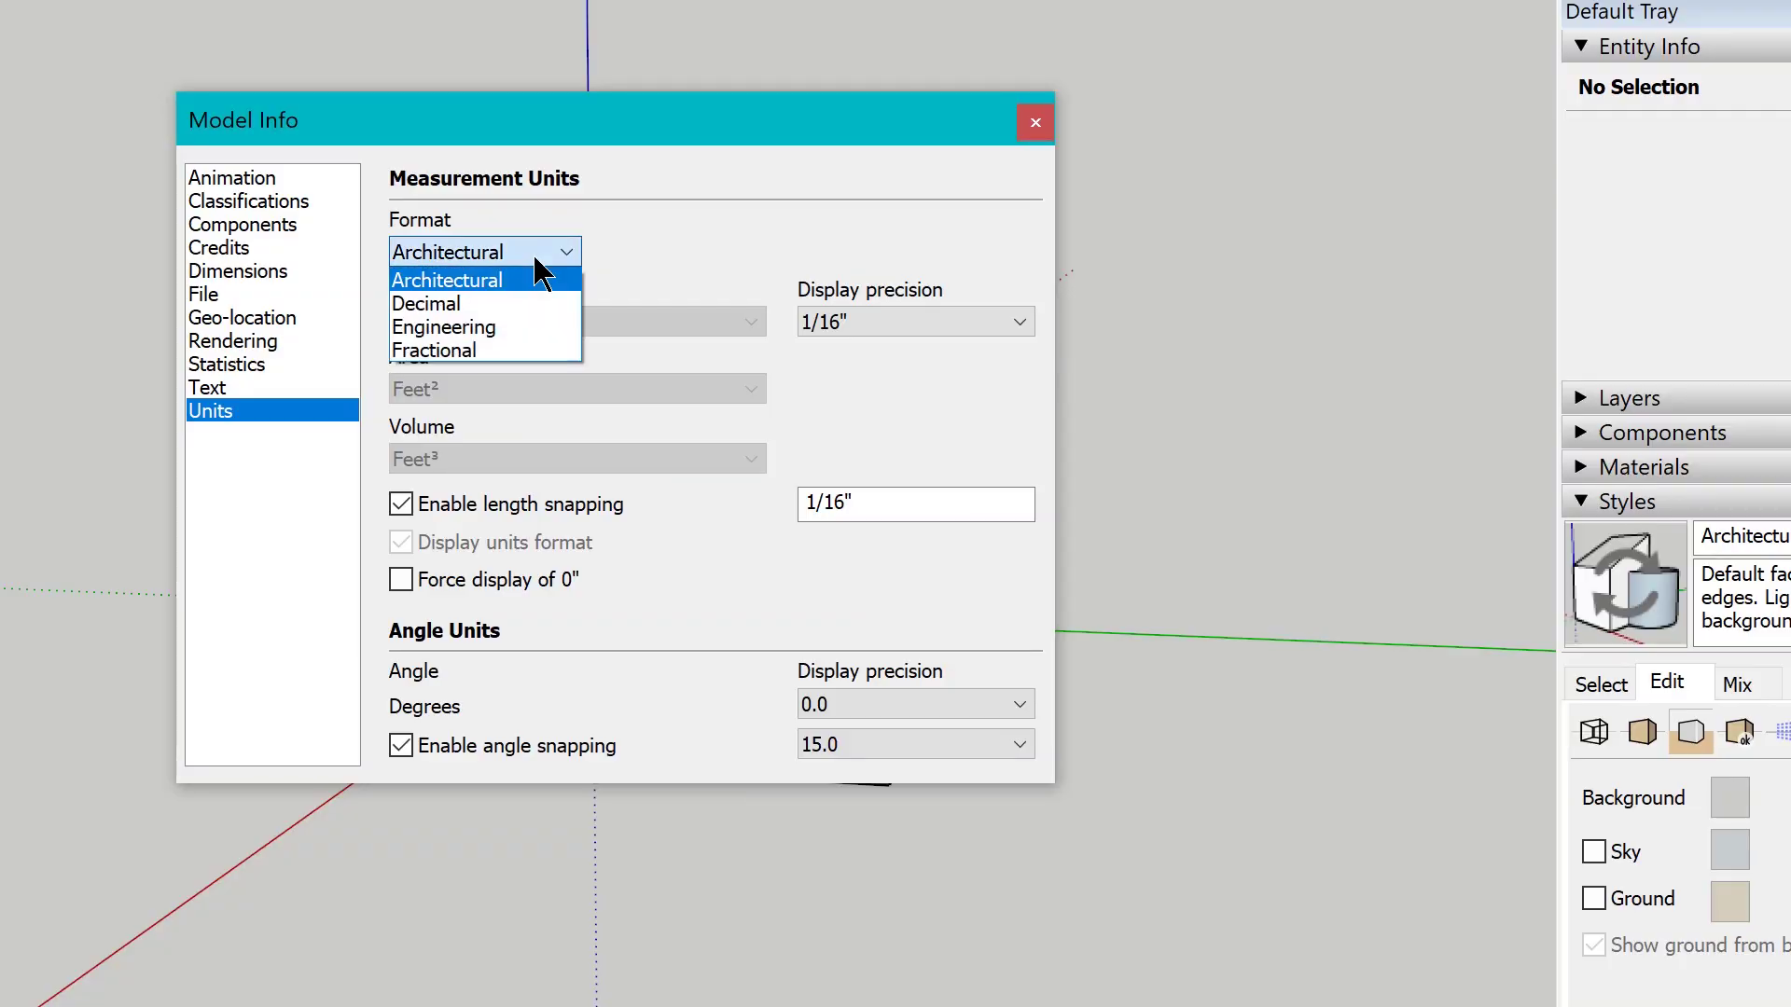
click(510, 304)
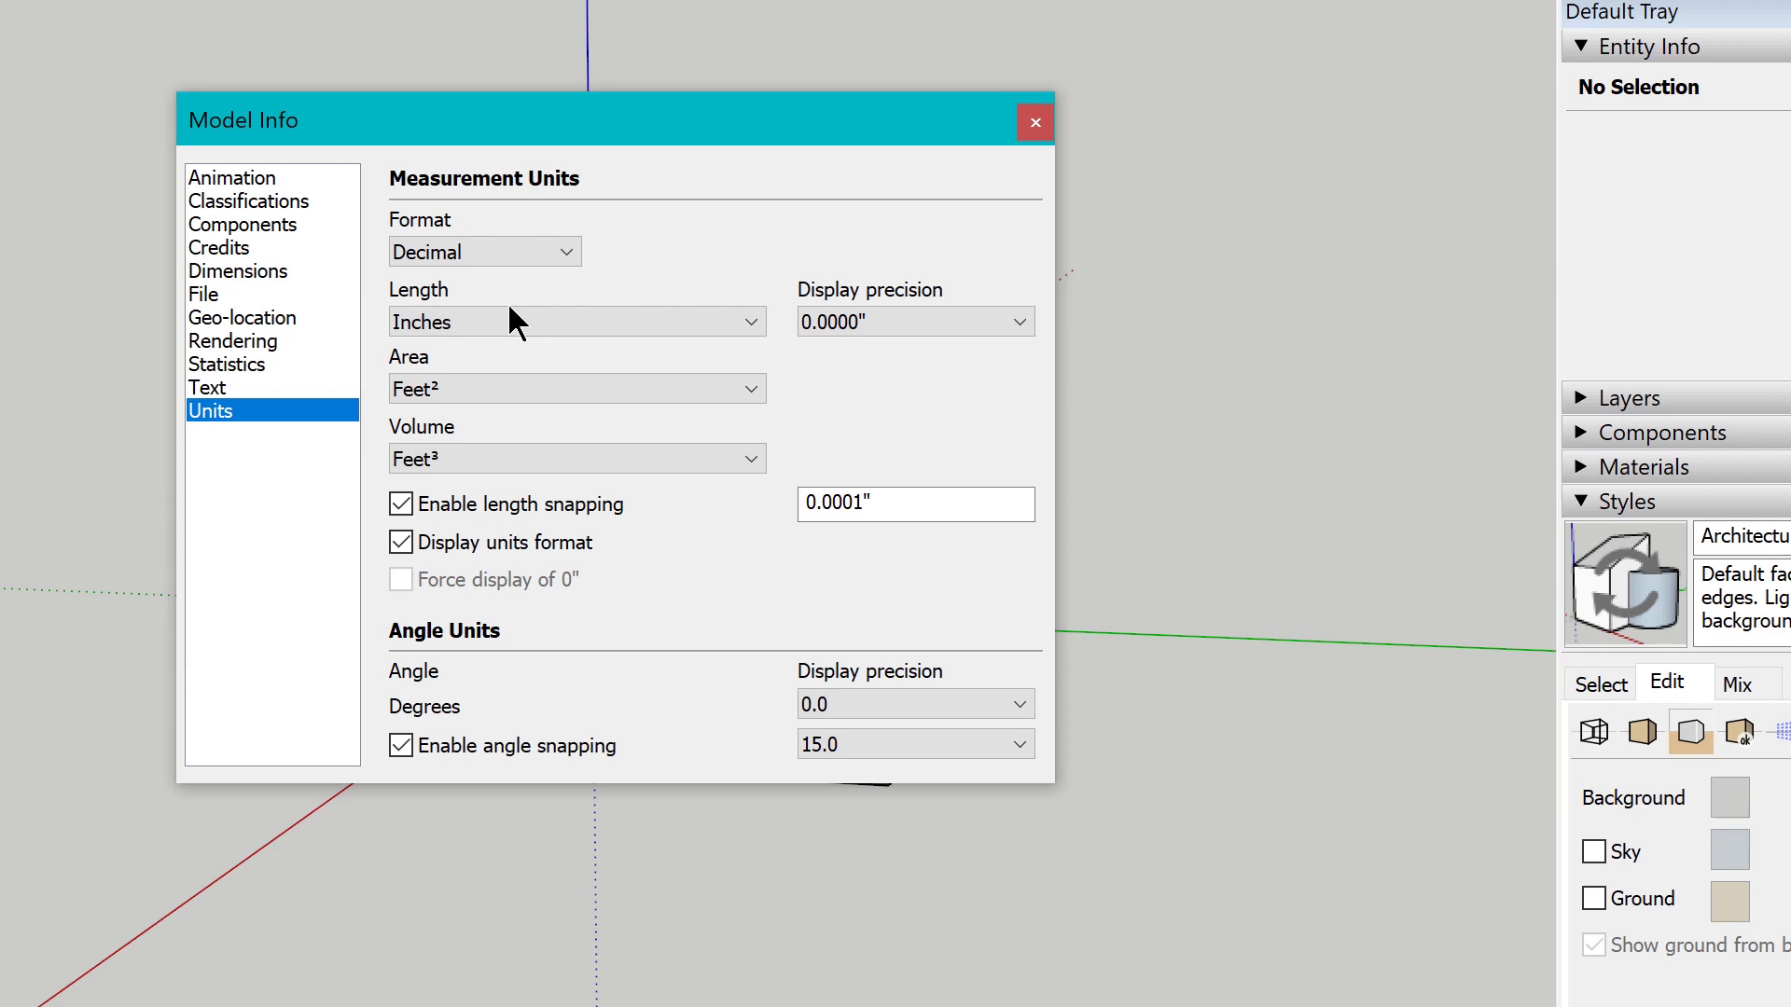
click(752, 324)
click(755, 349)
click(758, 389)
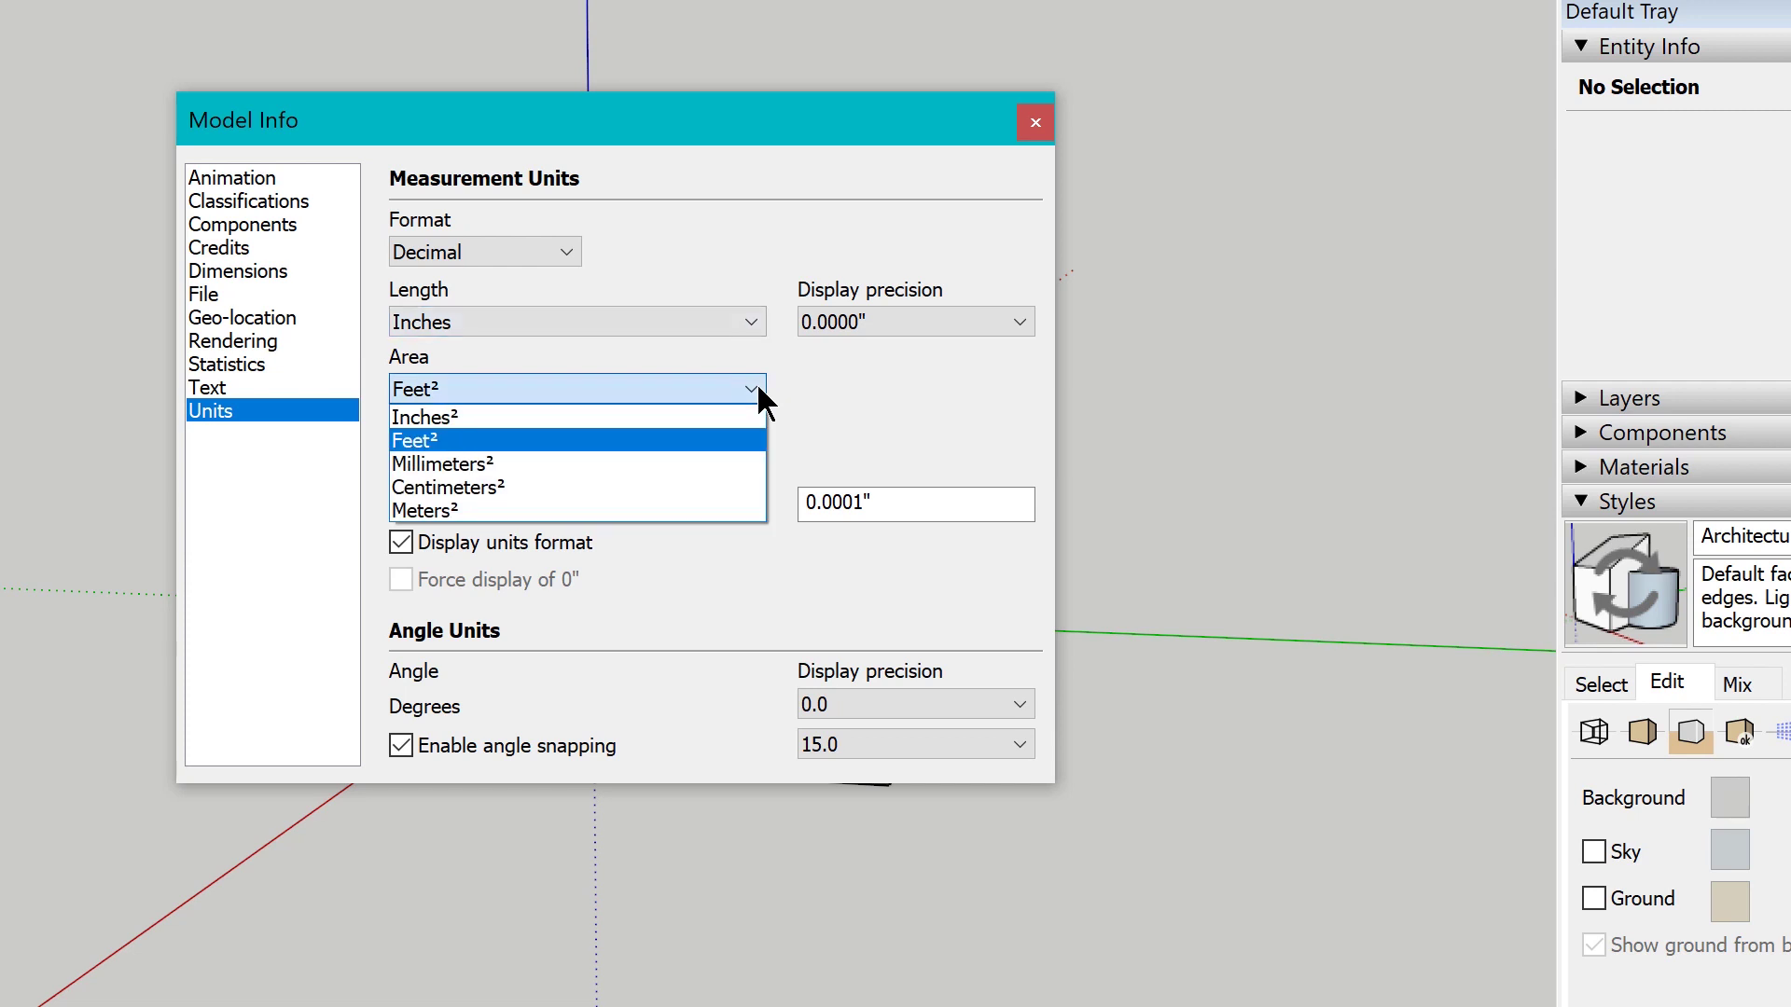
click(758, 389)
click(757, 459)
click(758, 457)
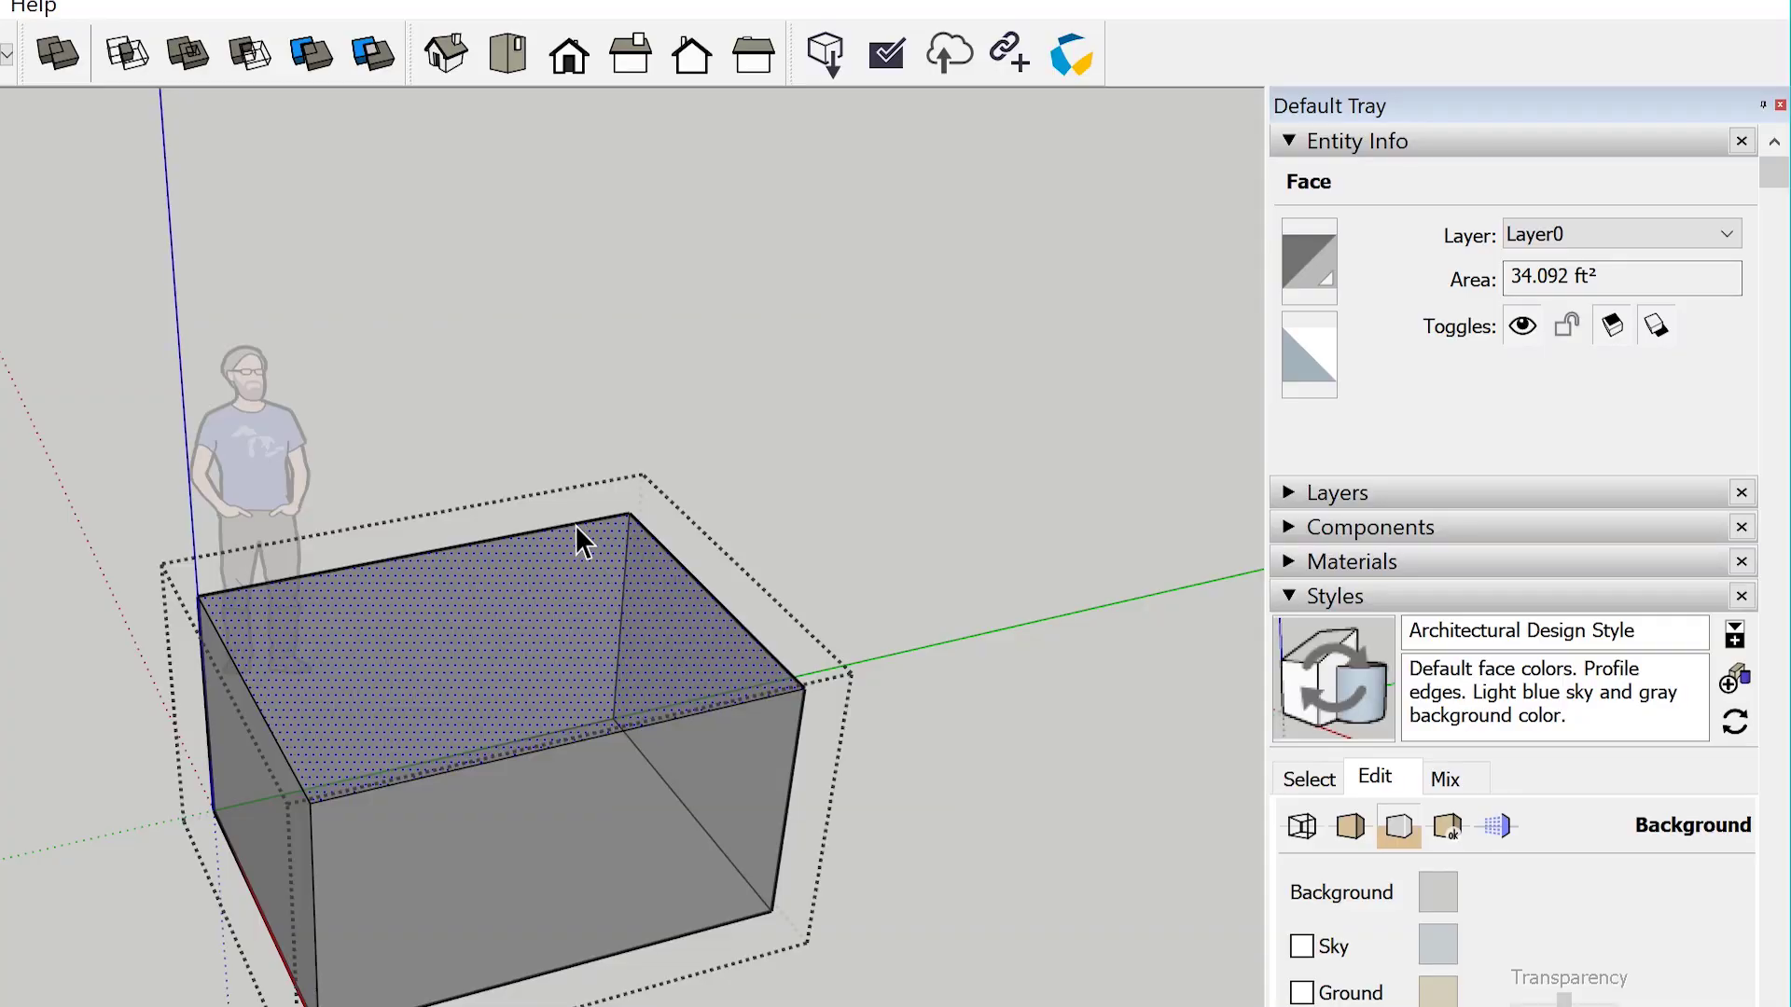
Check the top edge (81.3125"), group volume (130.8634 ft³) and top face (34.092 ft²).
click(569, 524)
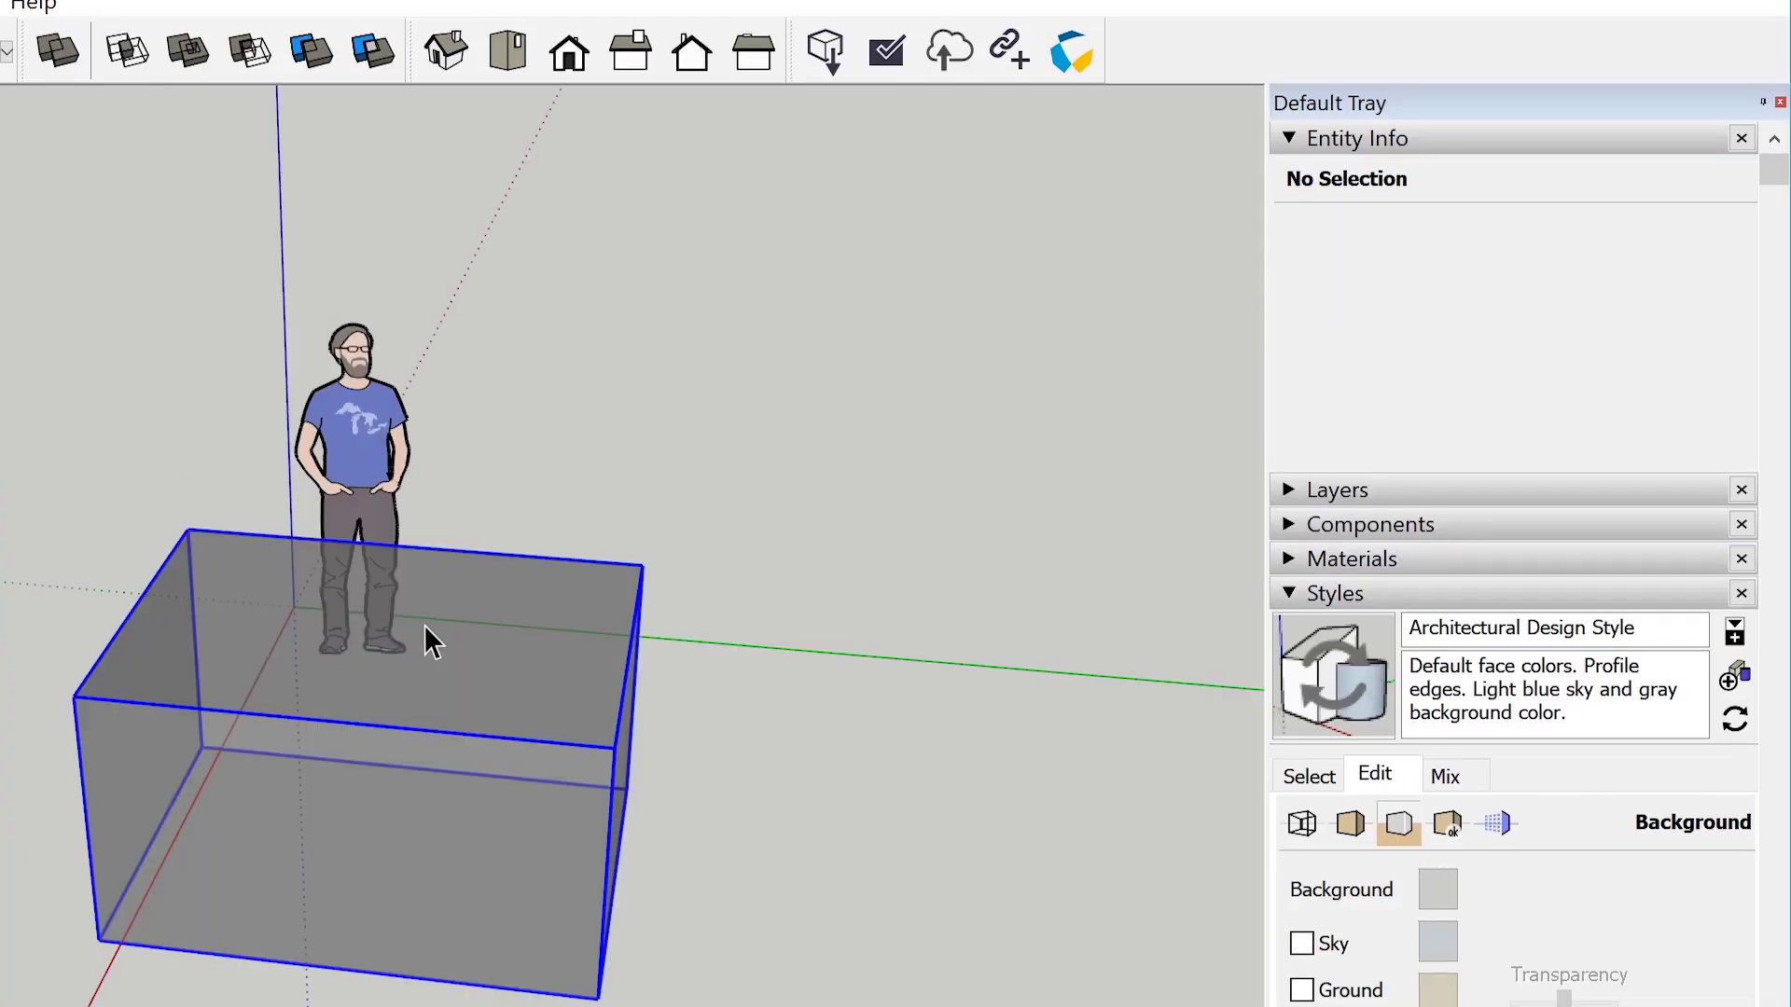
click(711, 699)
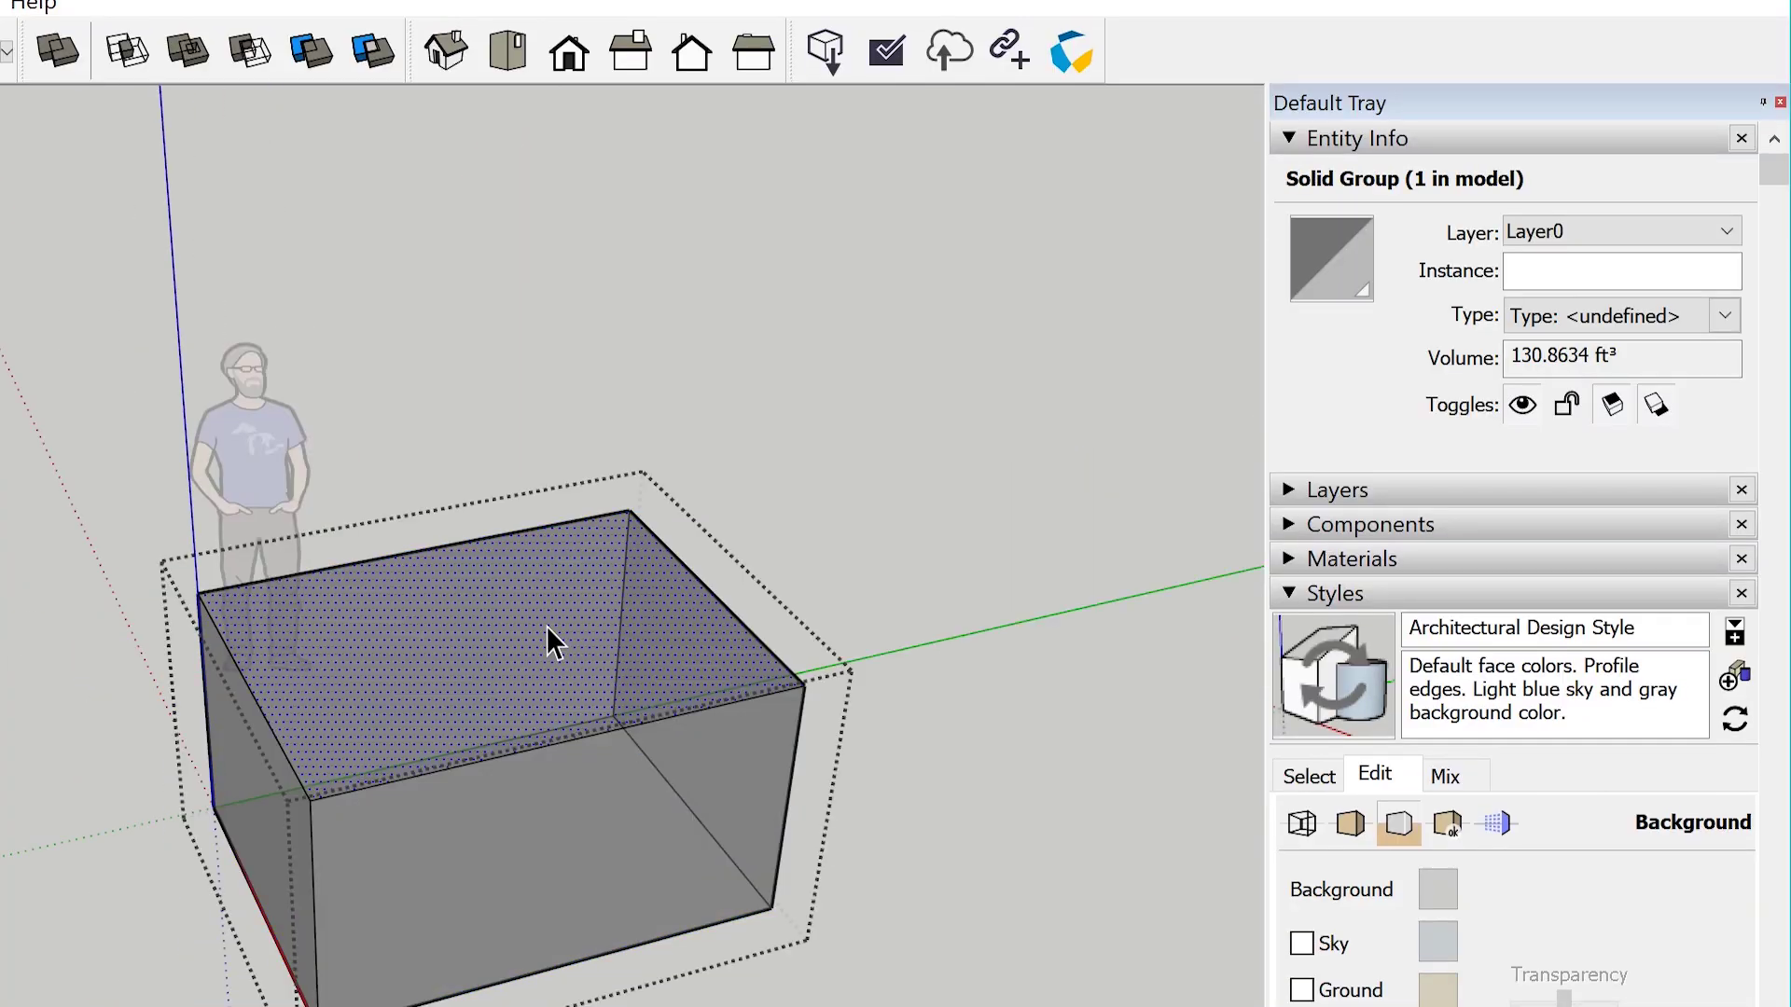
click(554, 630)
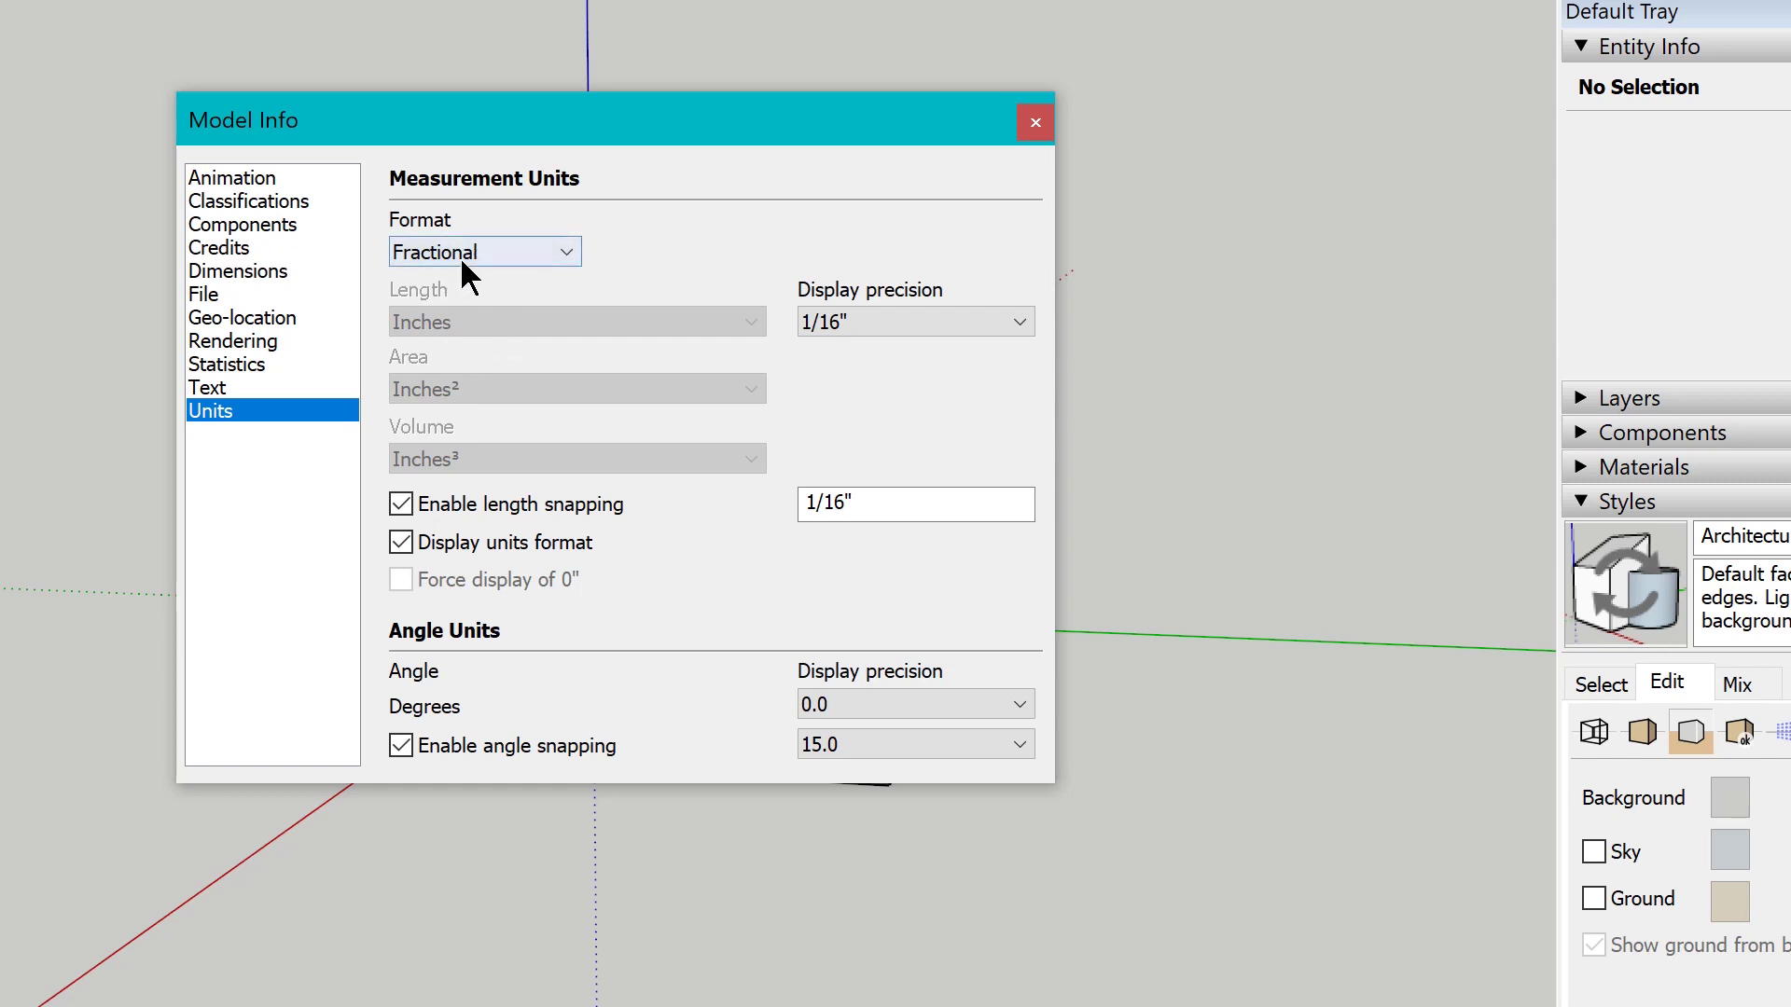
Switch the unit format to Engineering, then back to Decimal.
click(460, 256)
click(478, 326)
click(518, 250)
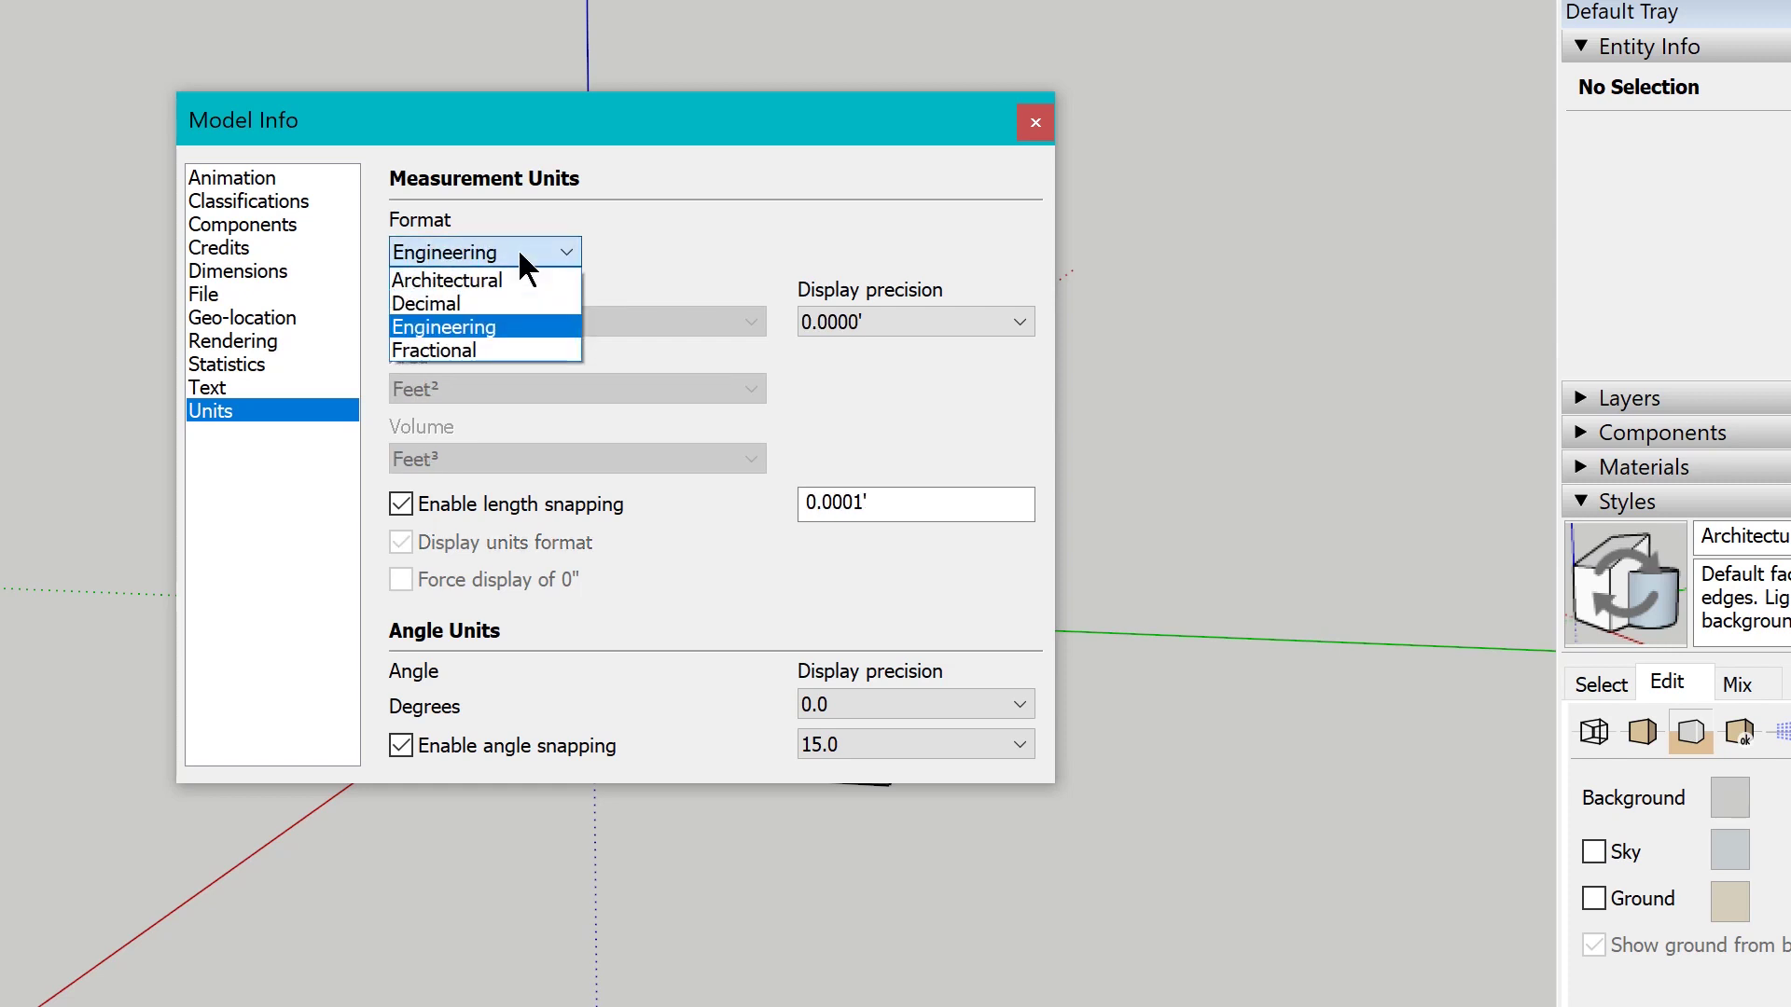
click(507, 303)
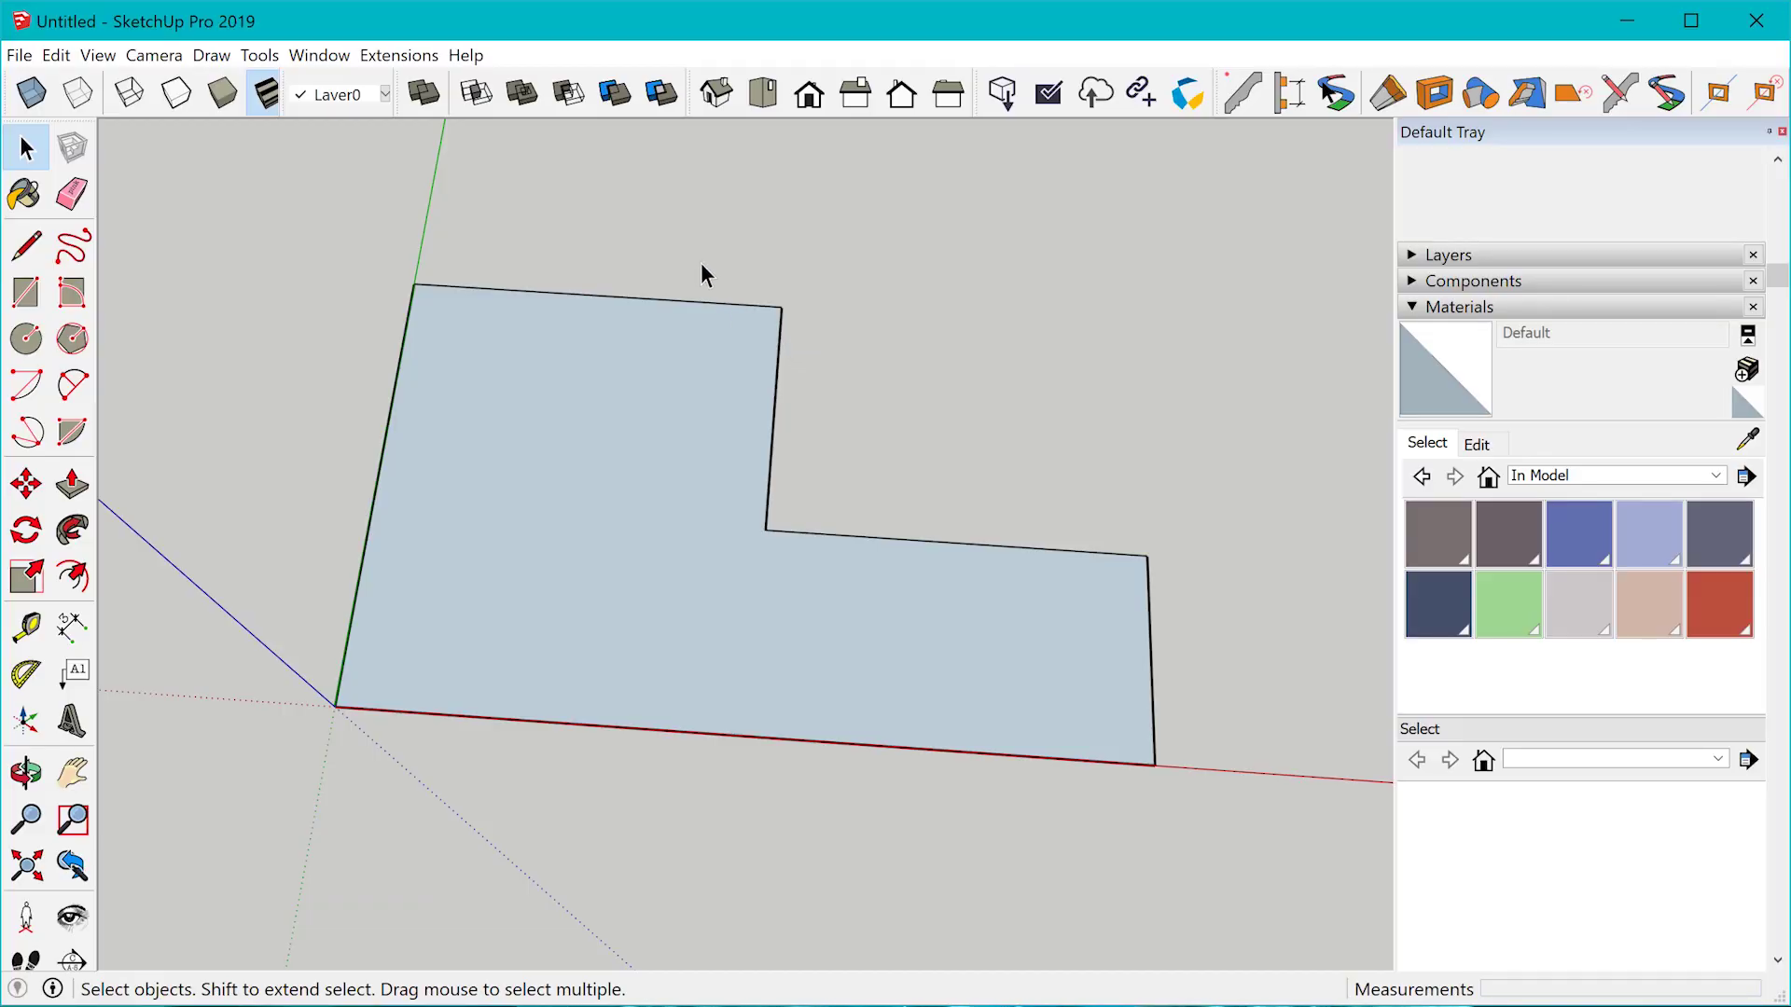
Select the L face, invert the selection to its edges, and mark three outer edges with the Eraser.
click(595, 397)
key(ctrl+shift+i)
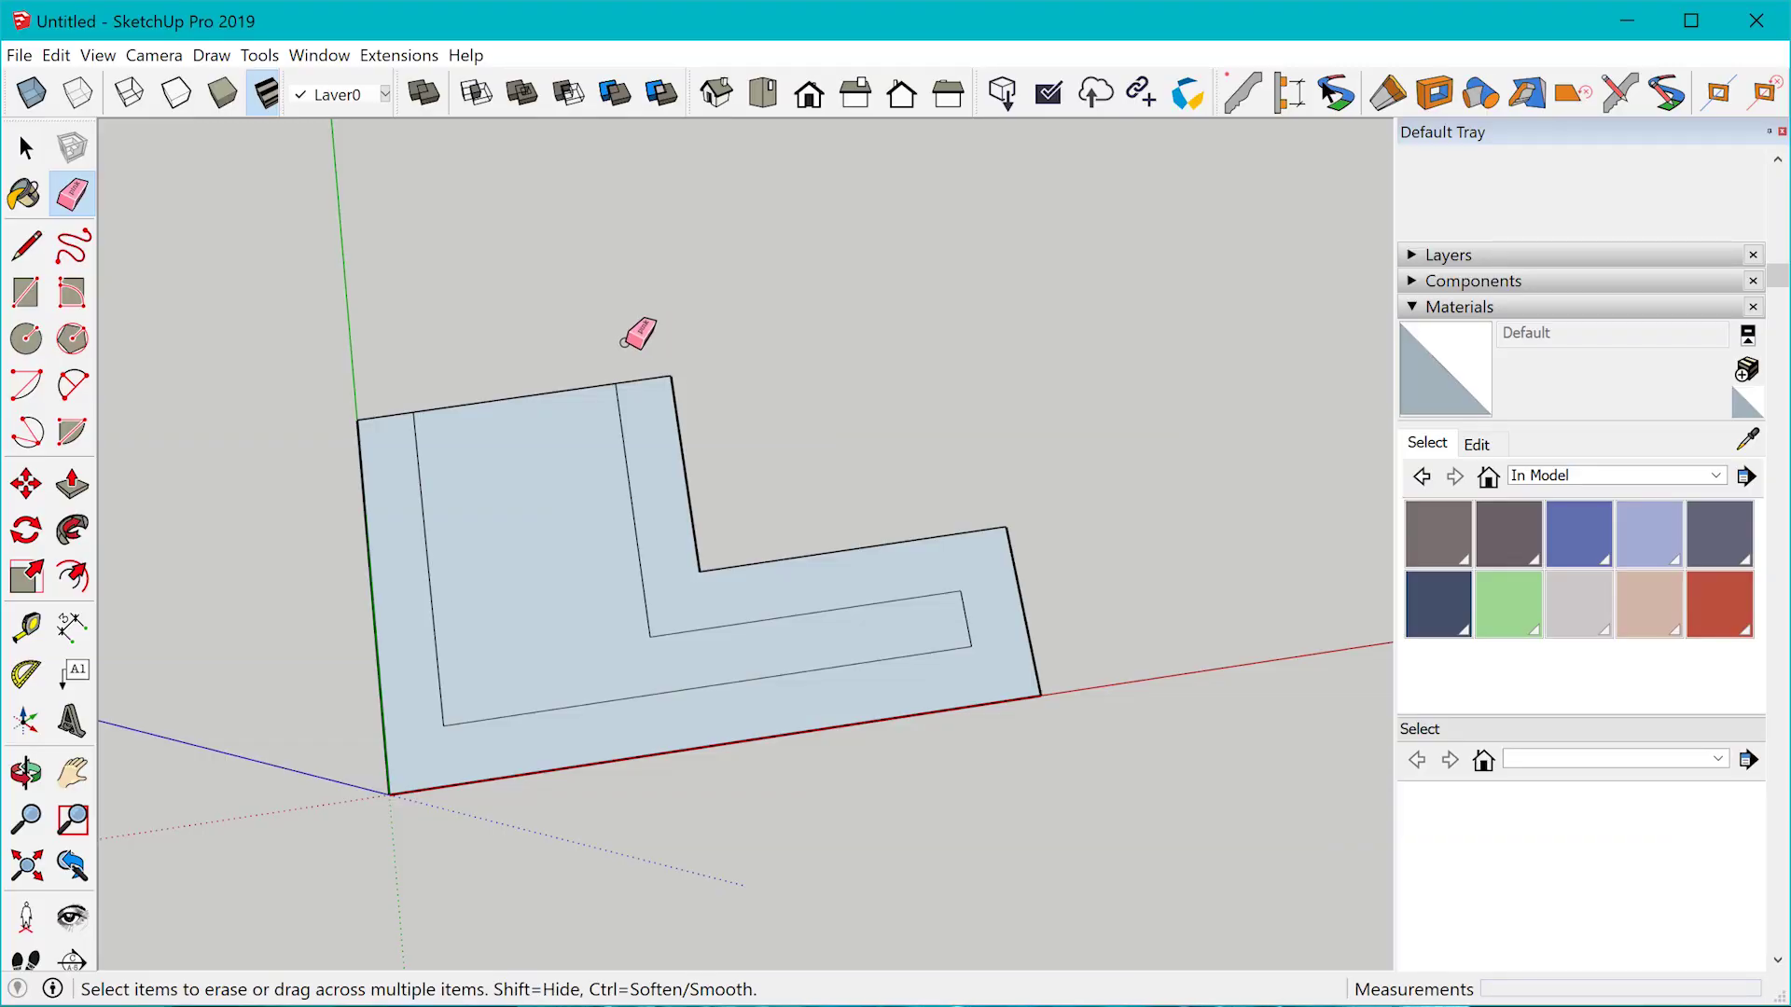
mouse_move(623, 343)
mouse_down()
mouse_move(722, 498)
mouse_move(797, 547)
mouse_move(943, 580)
mouse_up()
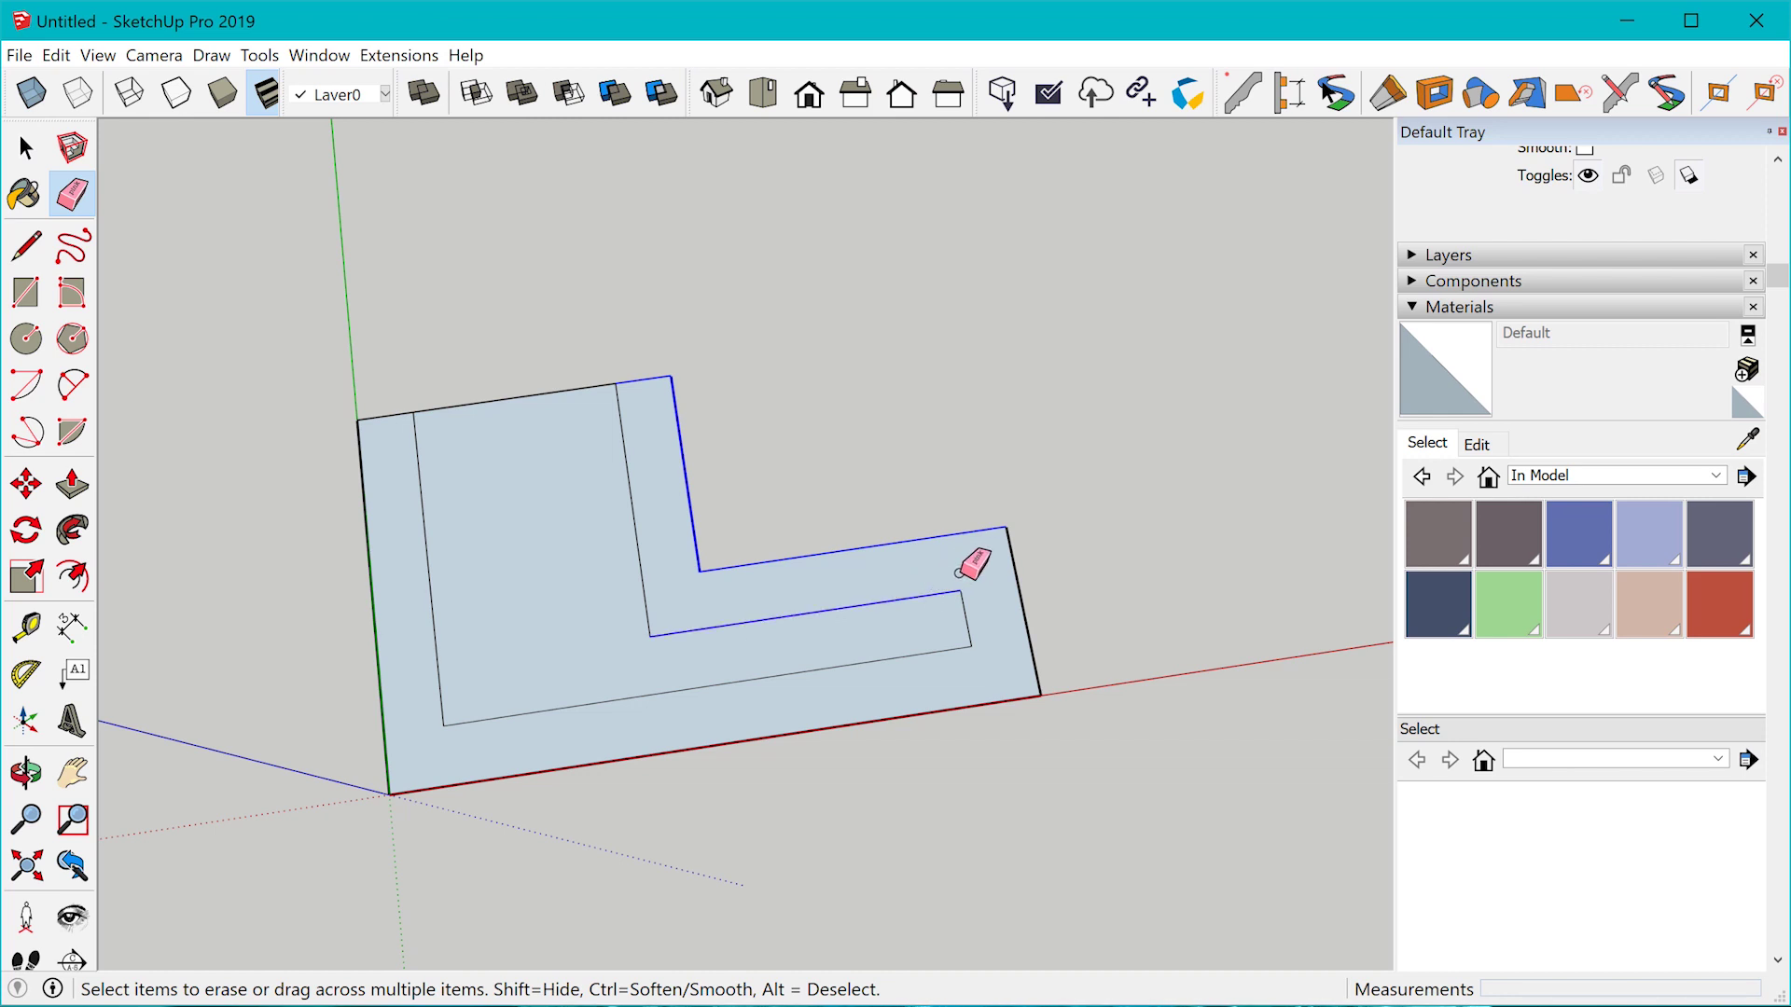
Erase the marked L-shape edges, undo that, then mark its top and inner edges with the Eraser.
drag(1047, 575, 1050, 578)
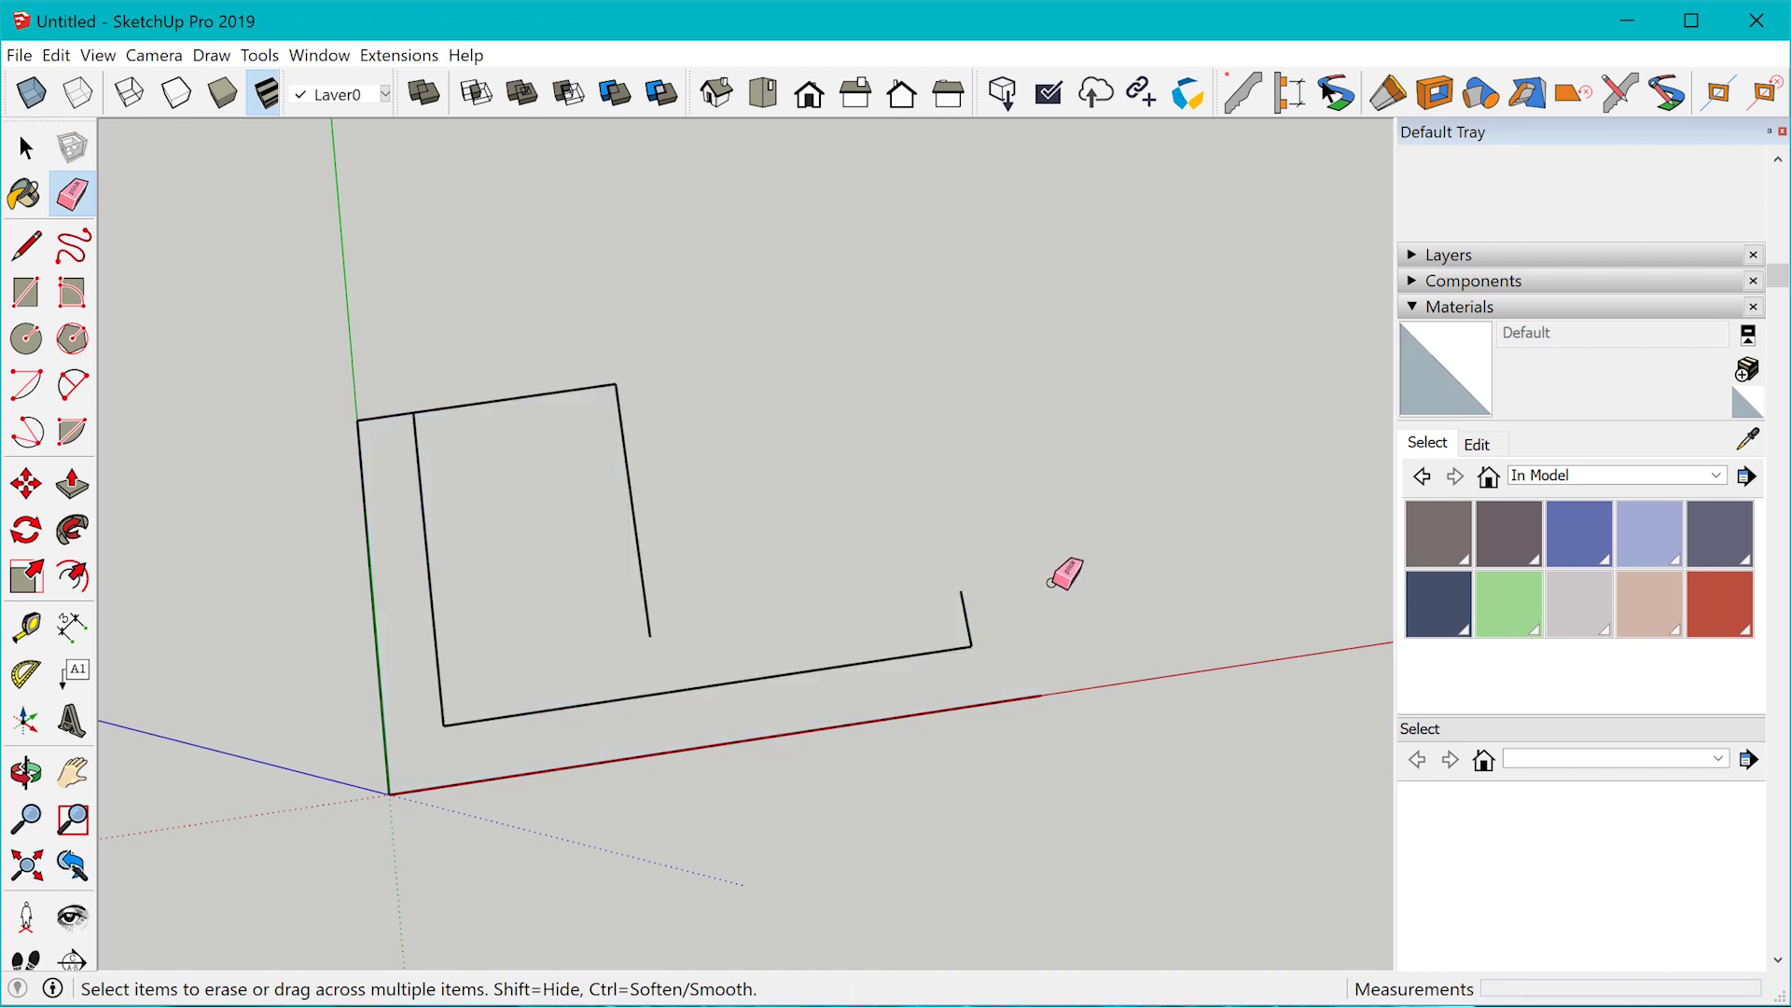
key(ctrl+z)
drag(641, 355, 897, 593)
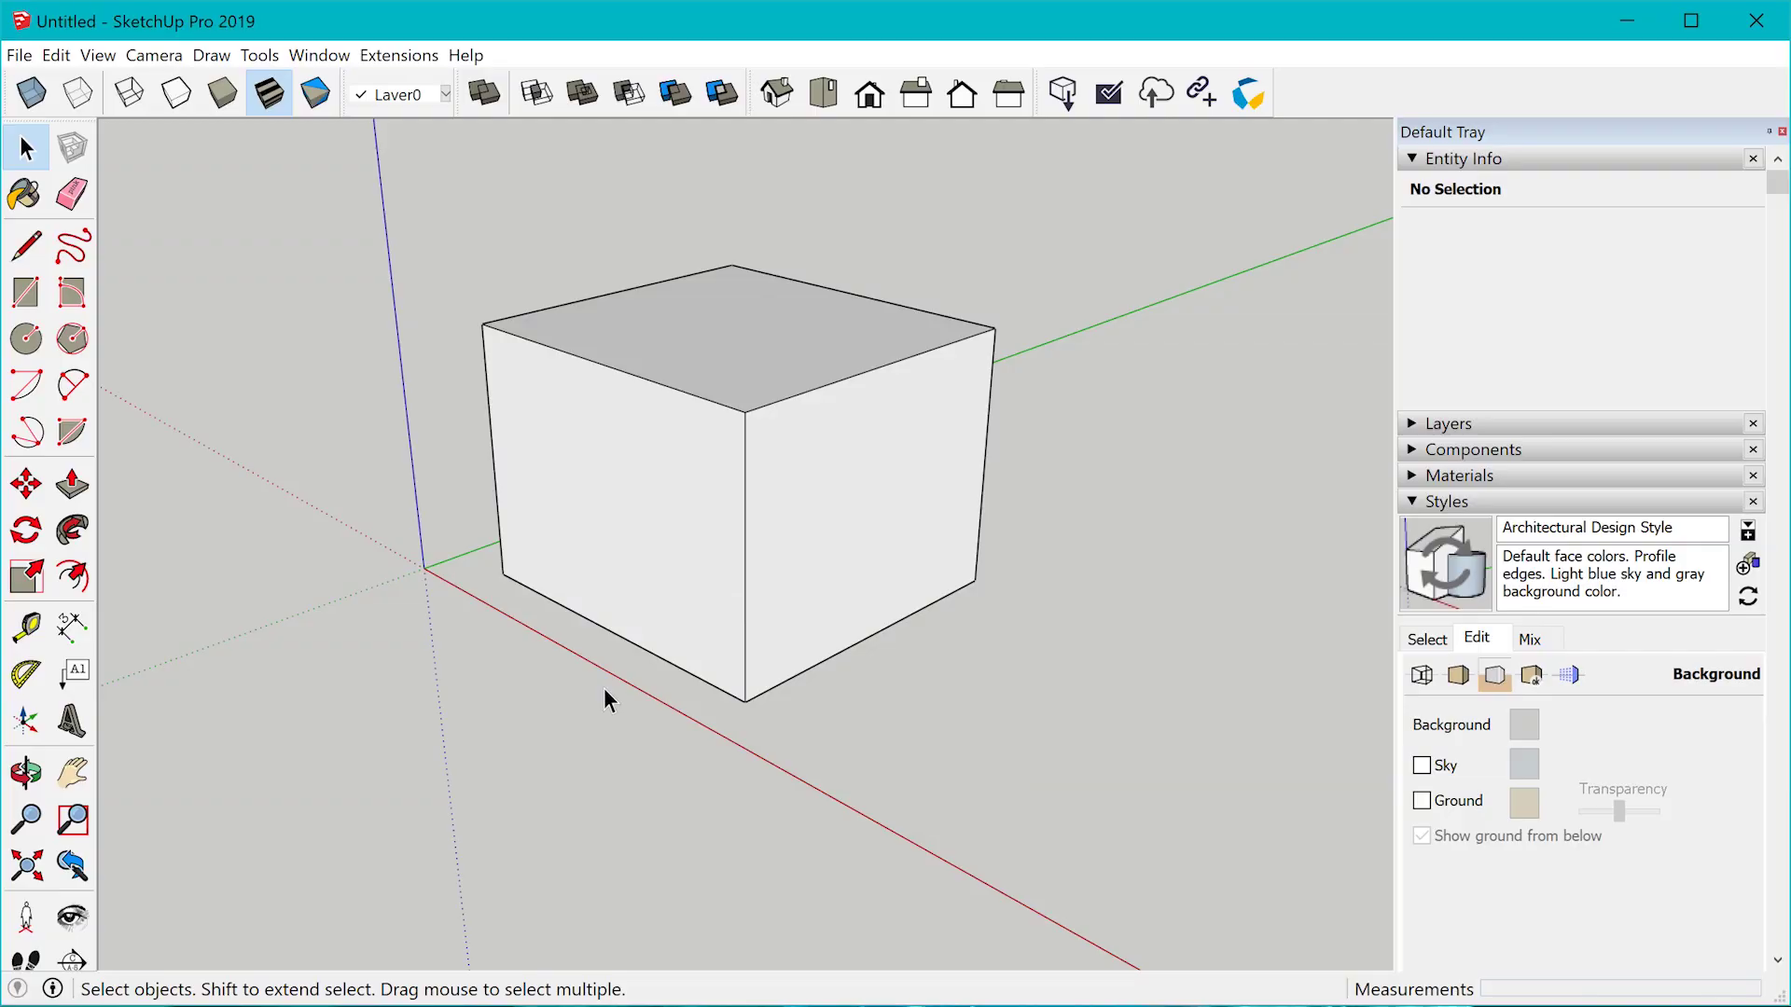
Place a section plane on the box's left face and offset the circle inward into a smaller circle.
click(82, 956)
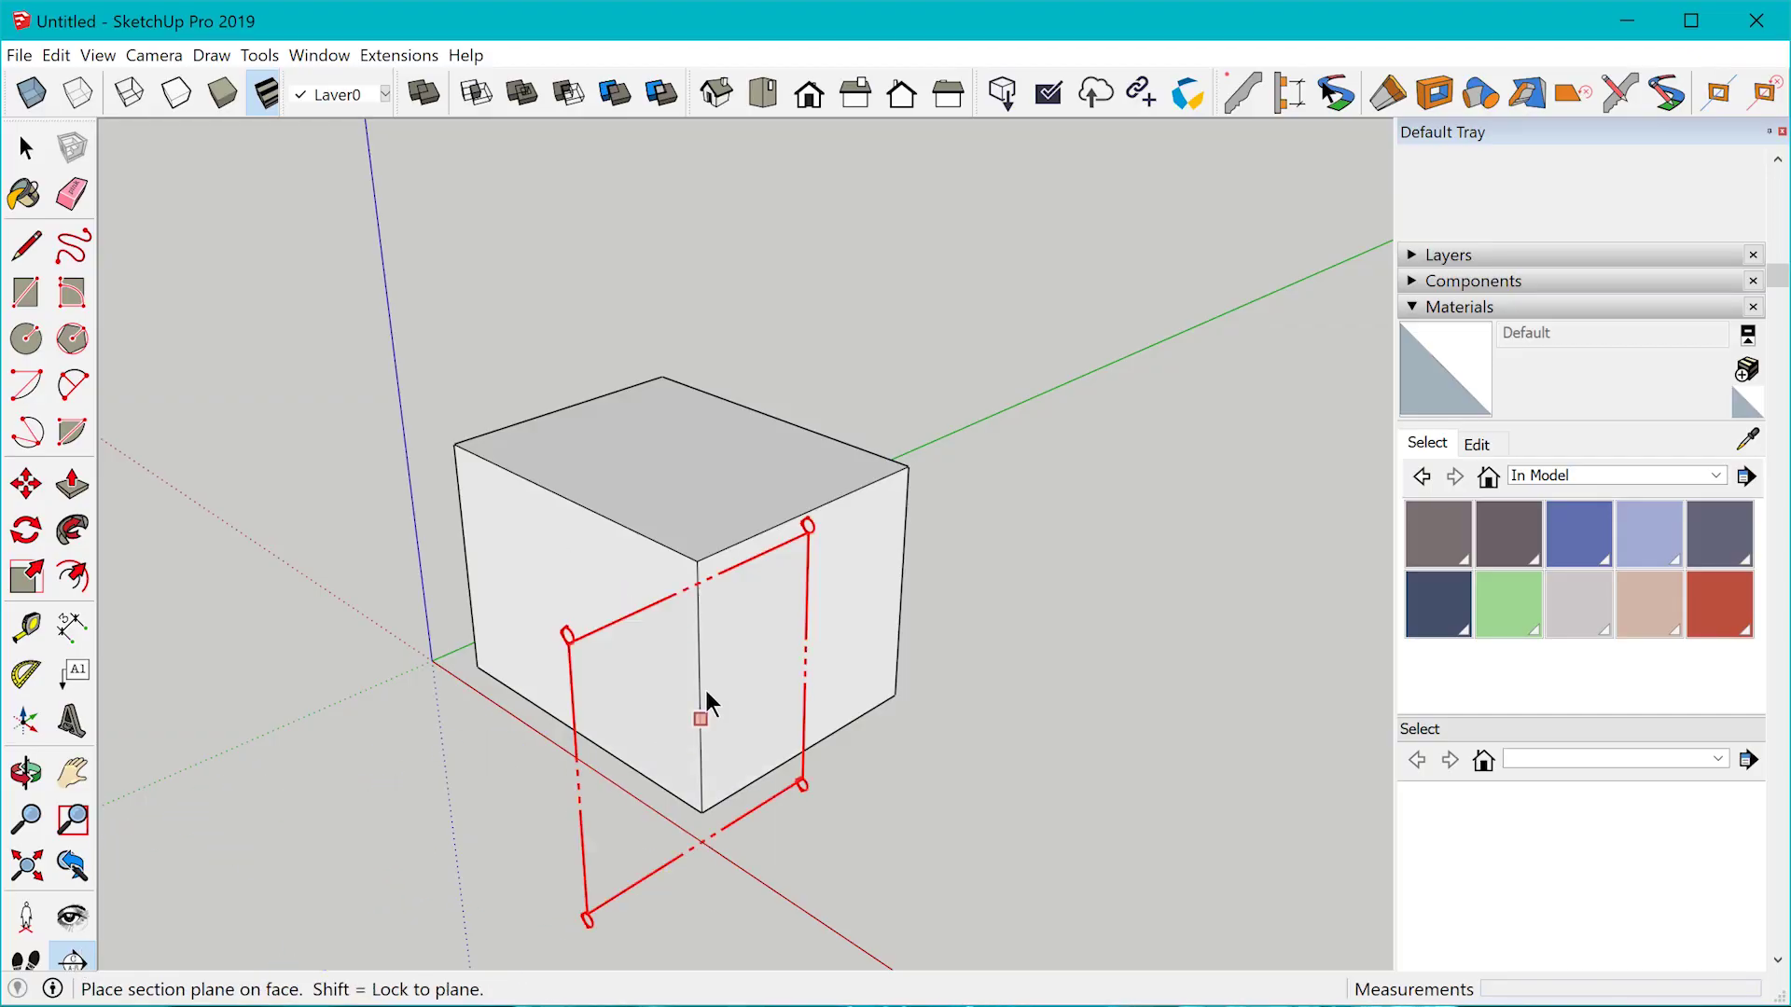
click(614, 548)
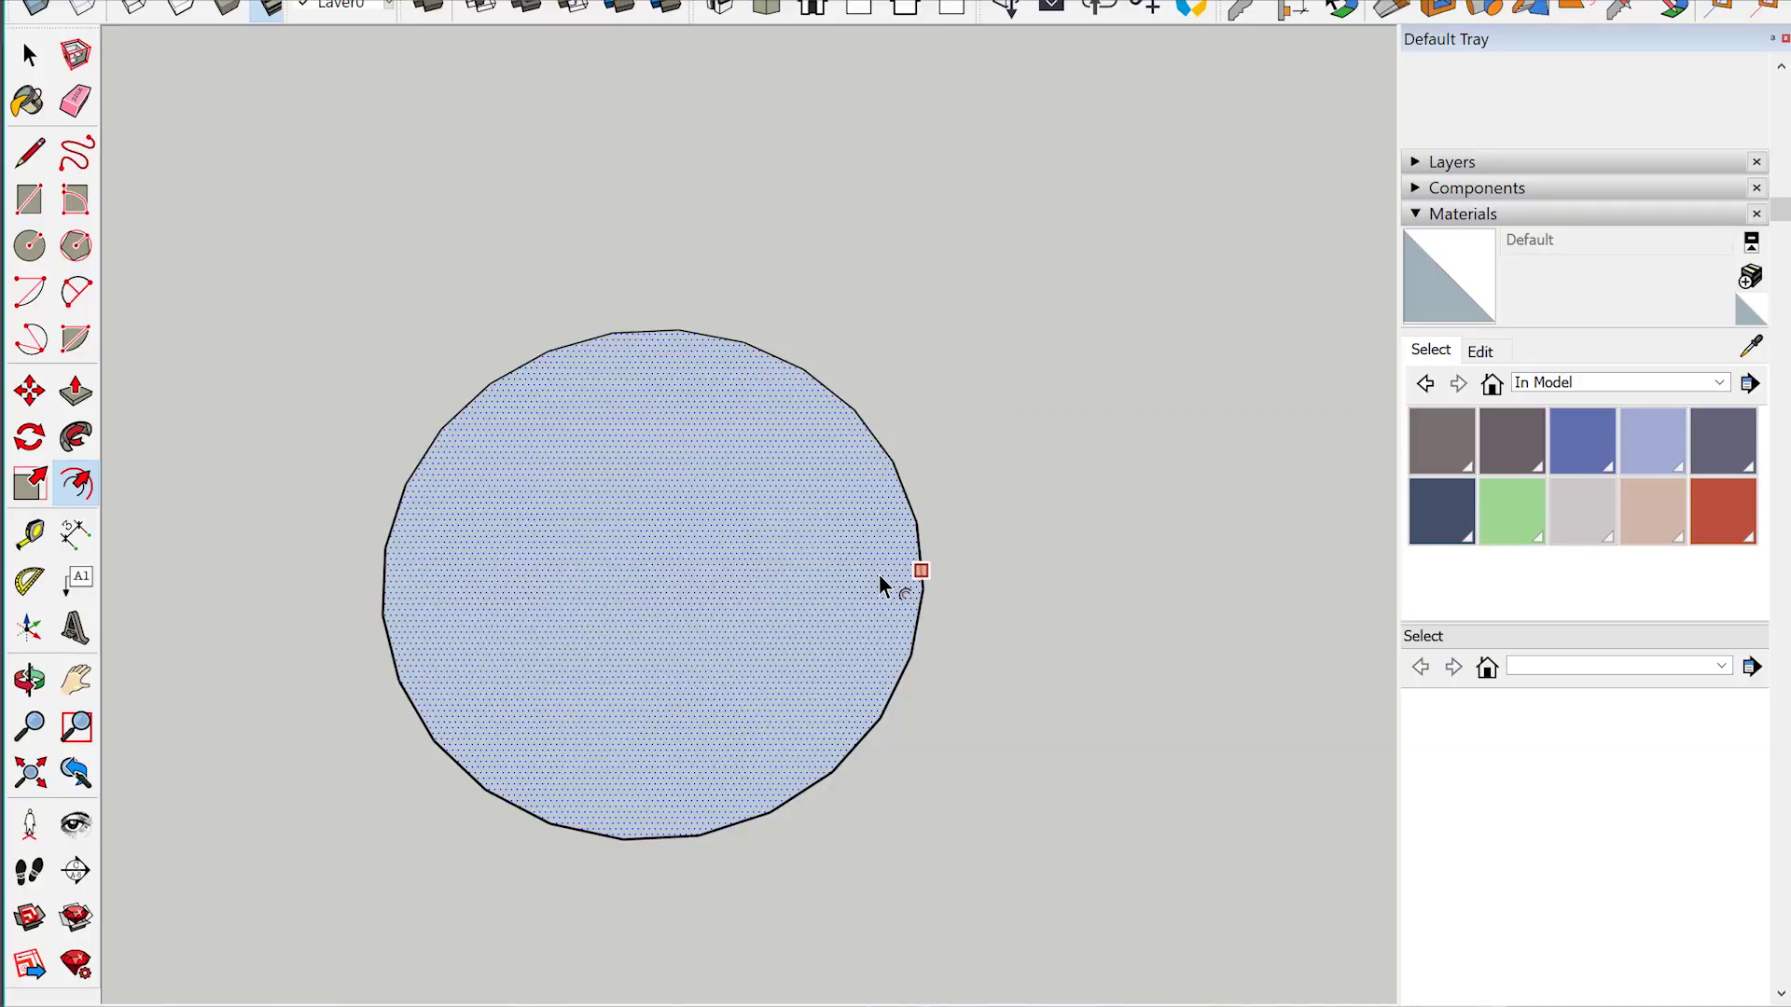
click(879, 574)
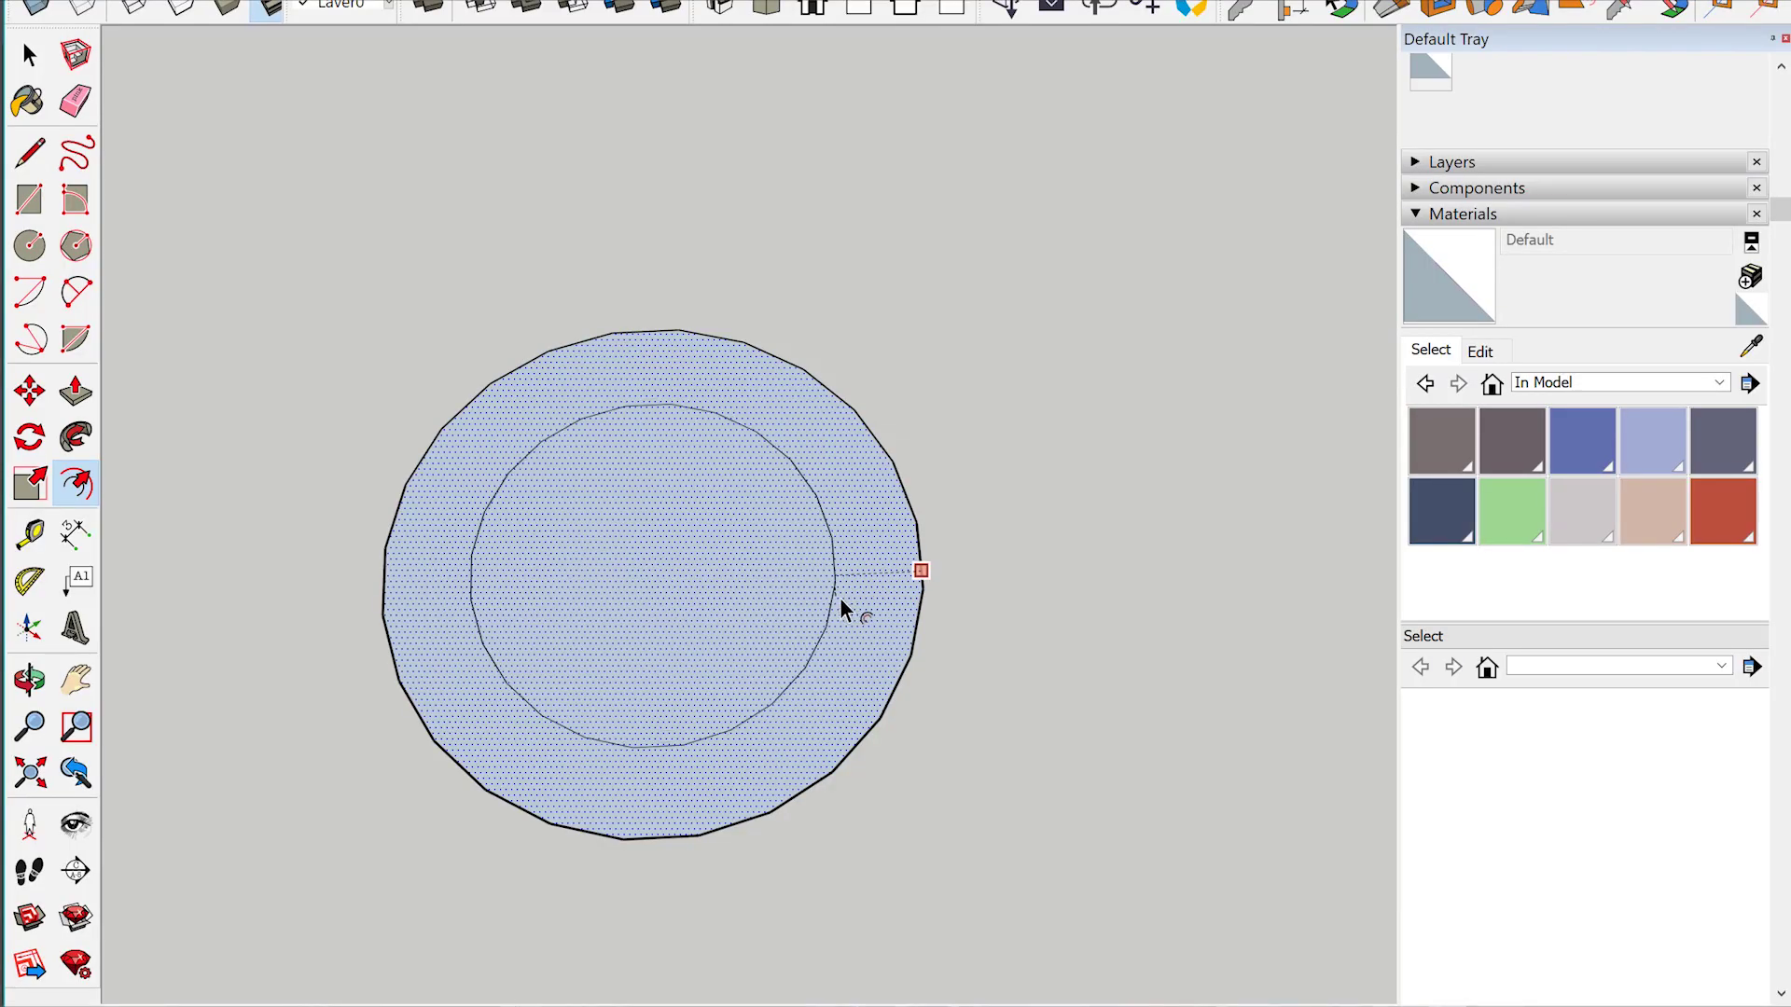
key(Return)
key(t)
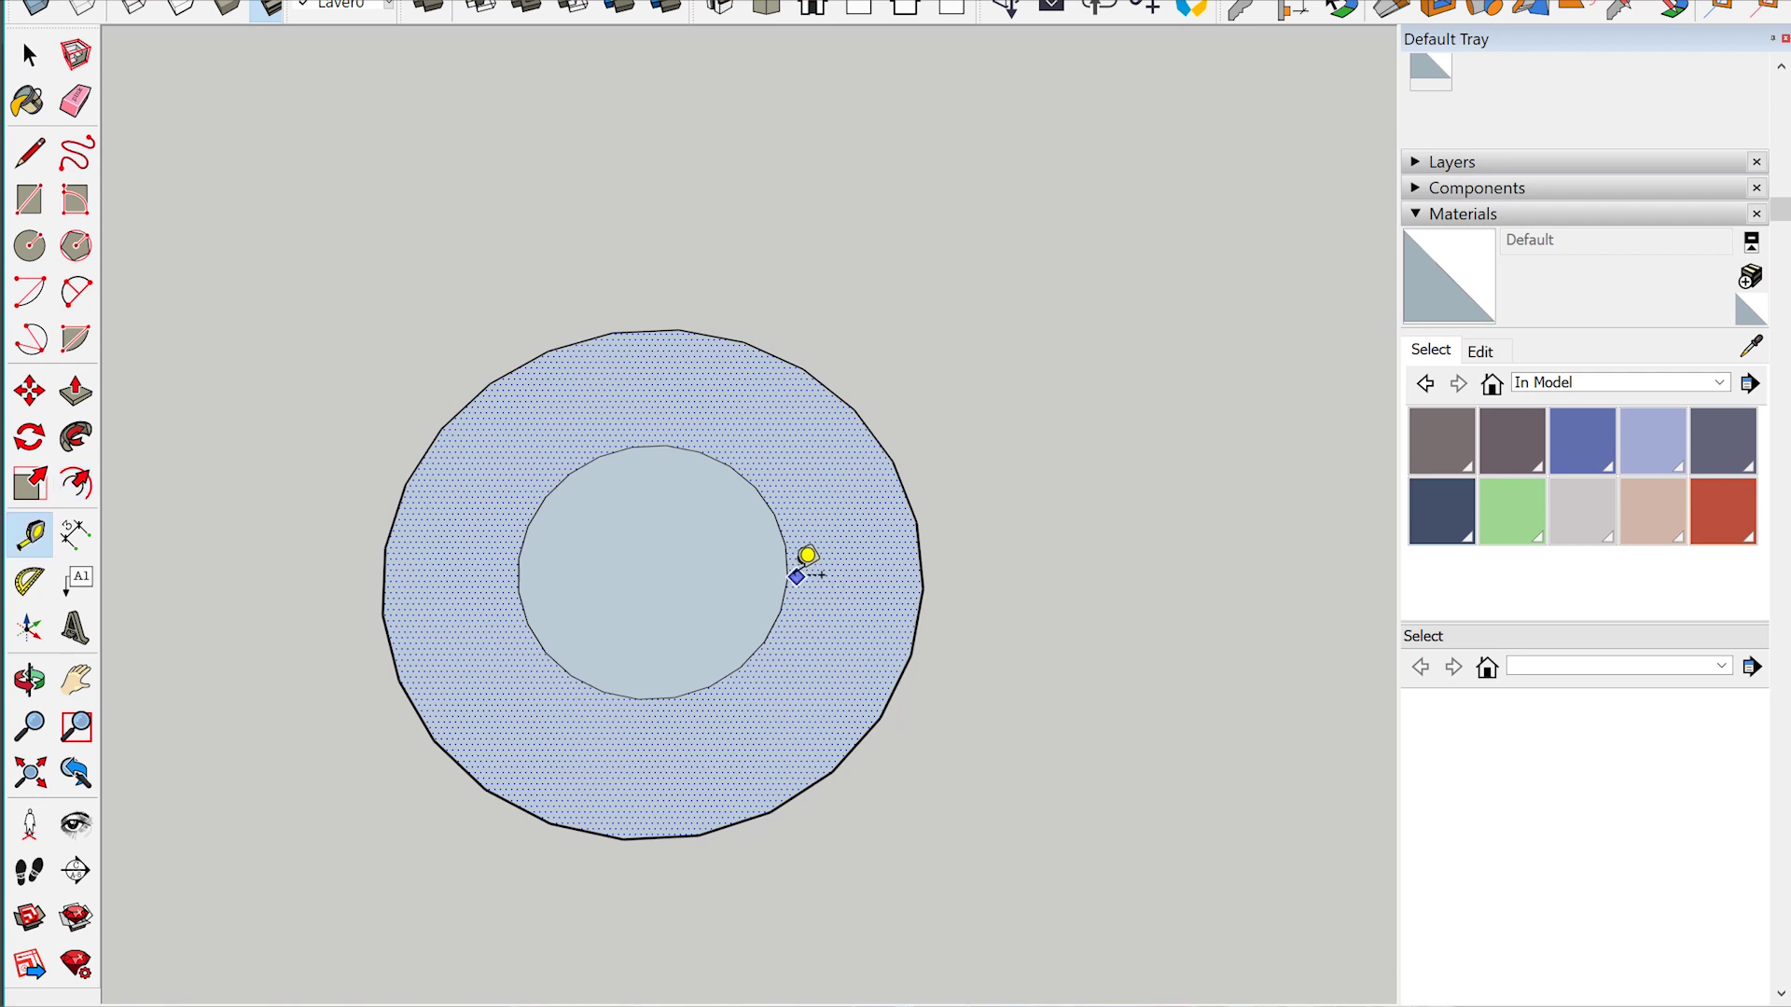